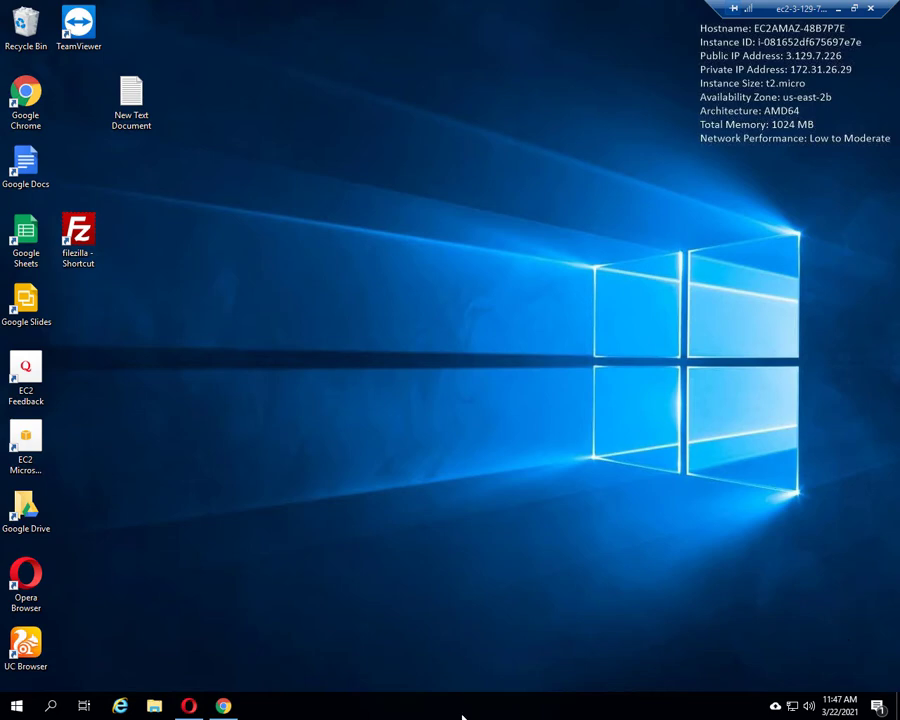
- Open the Softaculous Apps Installer from the webhosting2051.is.cc cPanel in Chrome and show its list of script installations
left_click(223, 706)
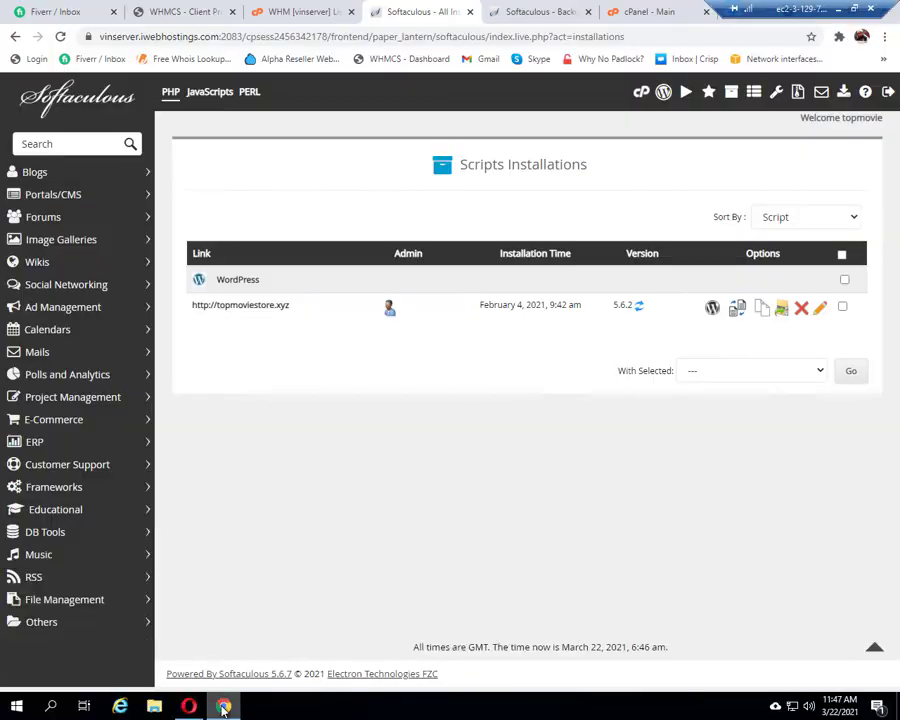
left_click(655, 12)
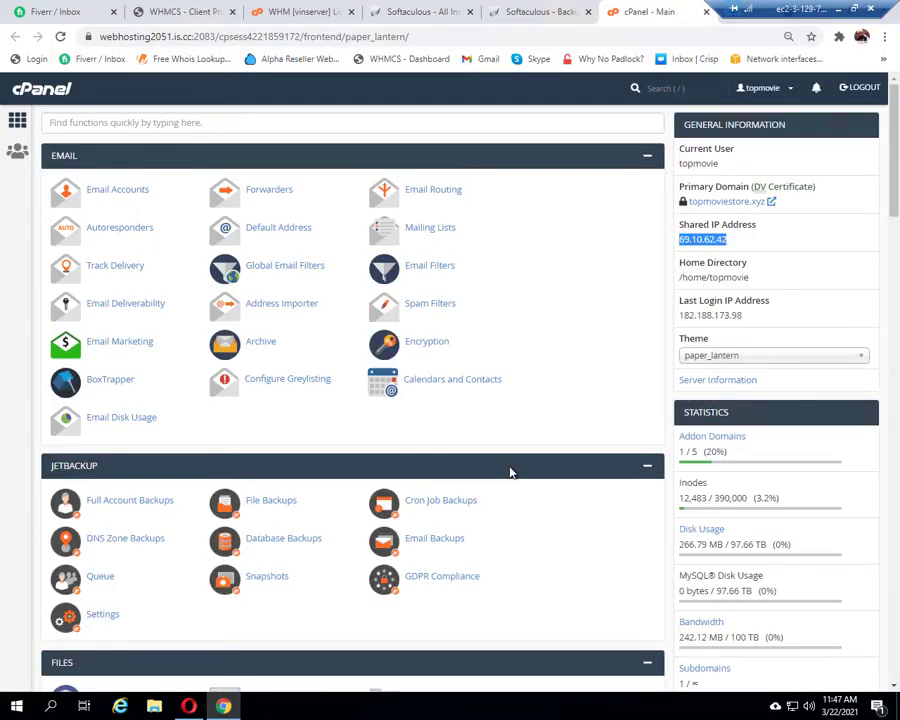
scroll(510, 472, "down", 3)
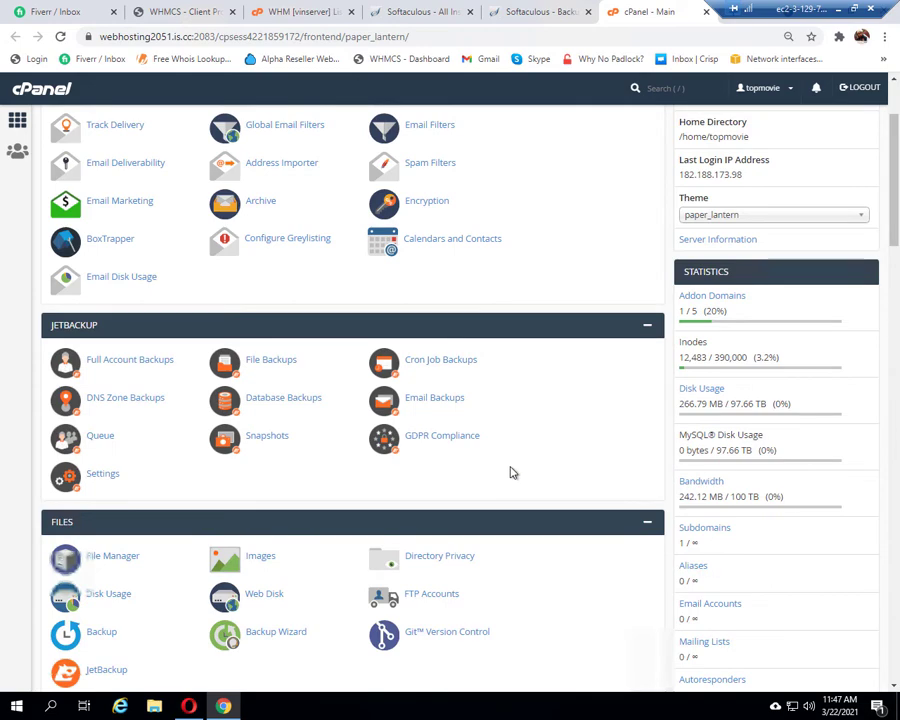
scroll(510, 472, "down", 3)
scroll(510, 472, "down", 4)
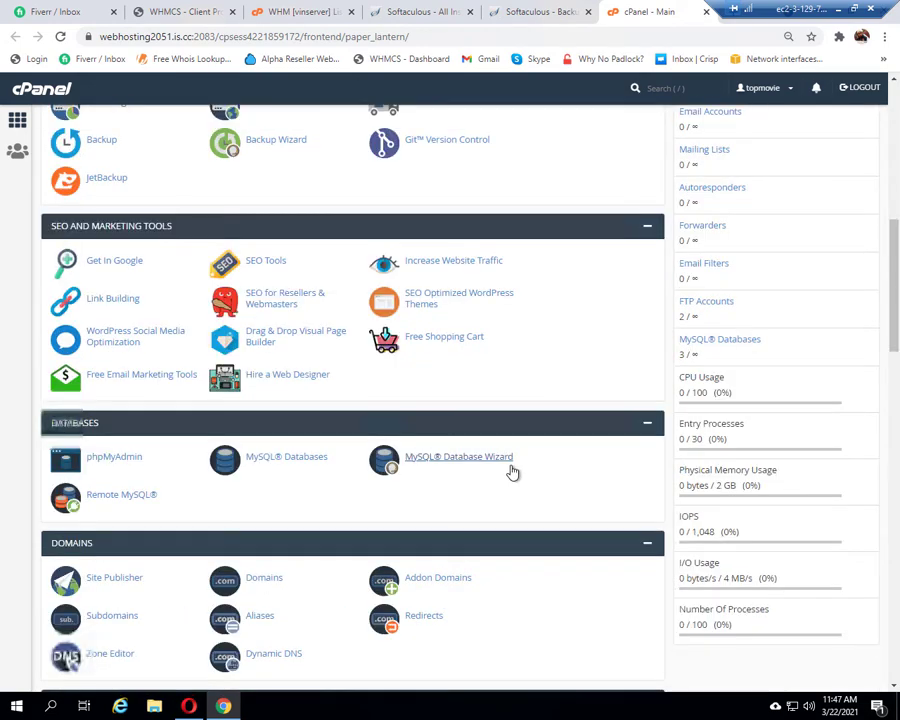
scroll(512, 472, "down", 4)
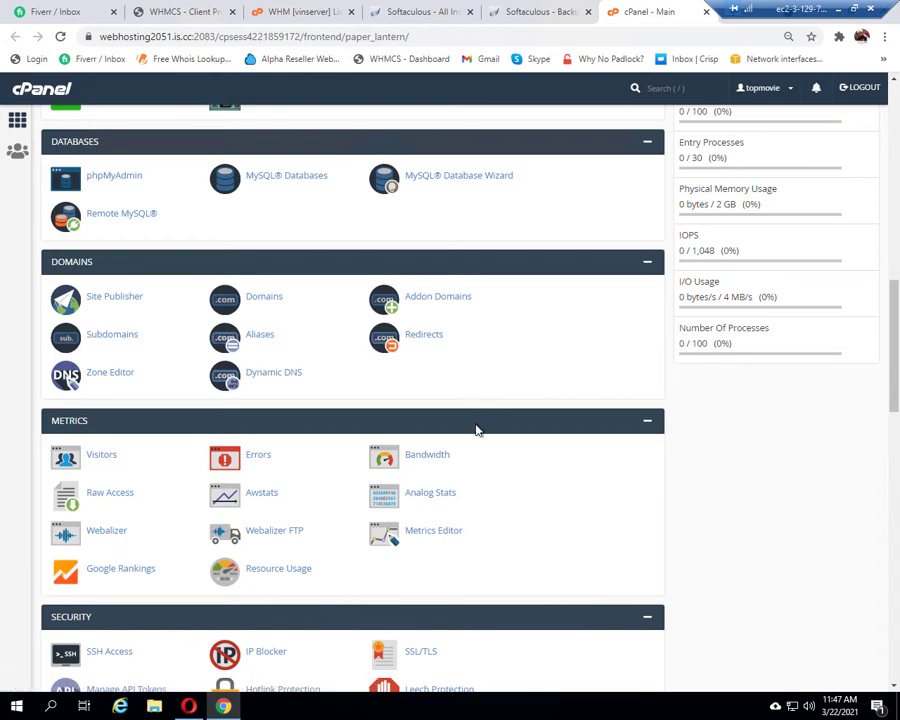
scroll(476, 428, "down", 1)
scroll(478, 430, "down", 4)
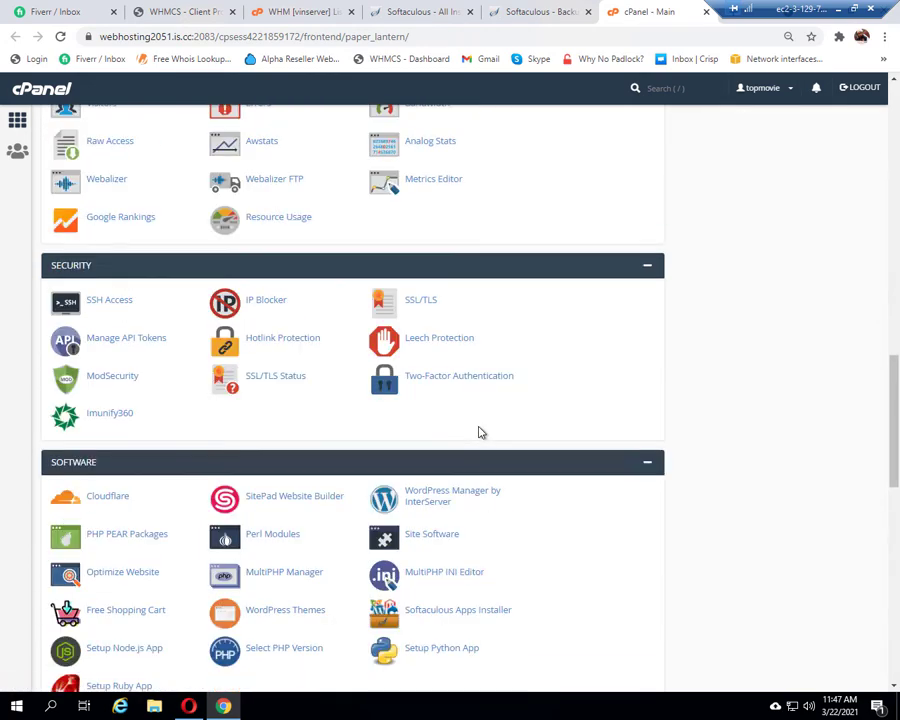
left_click(418, 616)
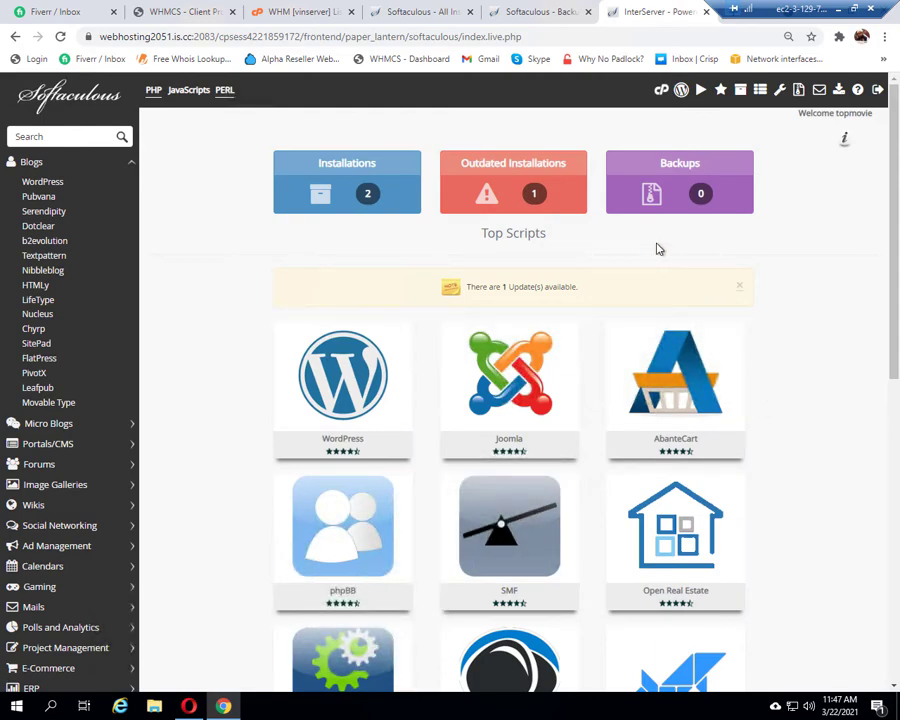
left_click(368, 201)
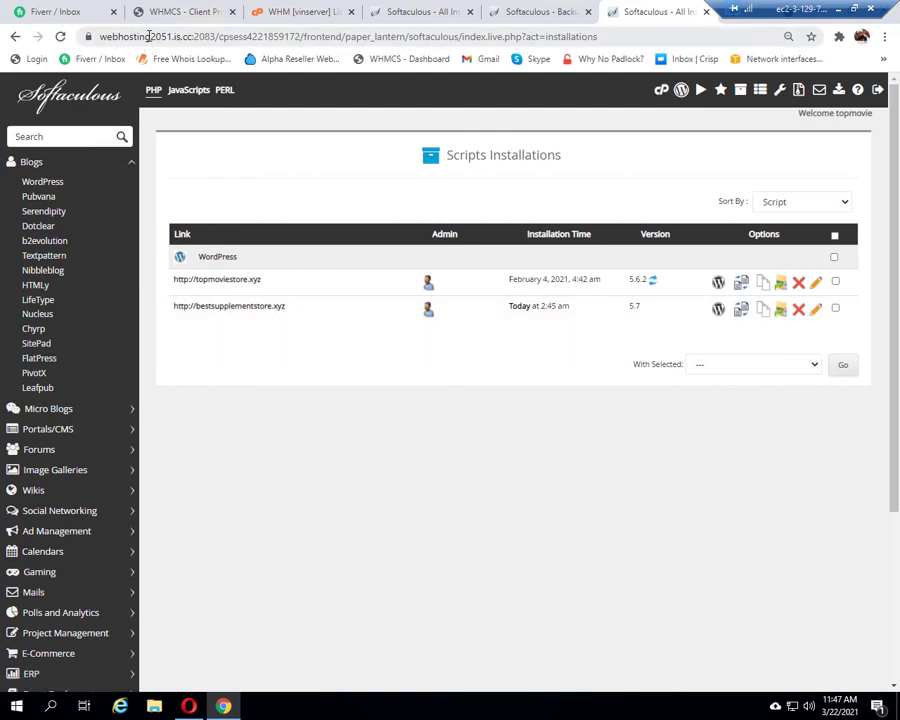
- Check the Softaculous script installations and the backups list on the vinserver.iwebhostings.com server
left_click(424, 11)
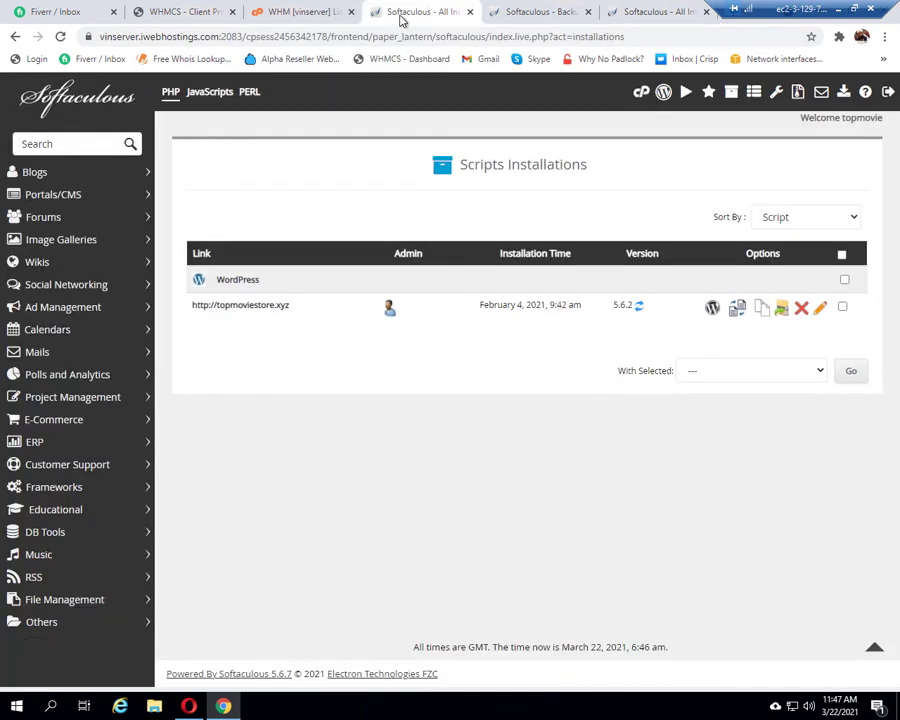
left_click(797, 93)
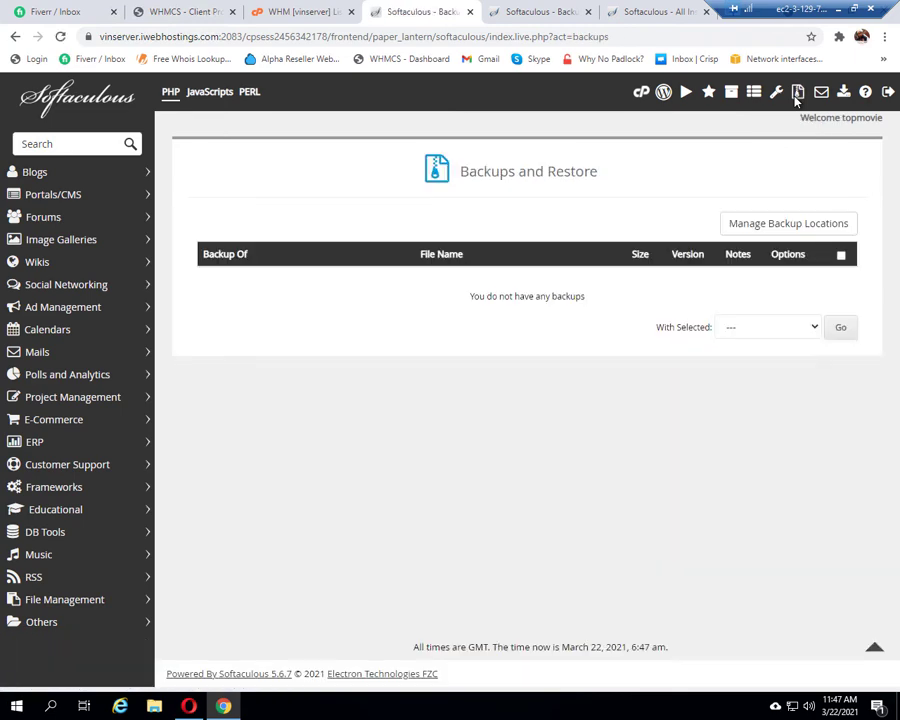
left_click(731, 93)
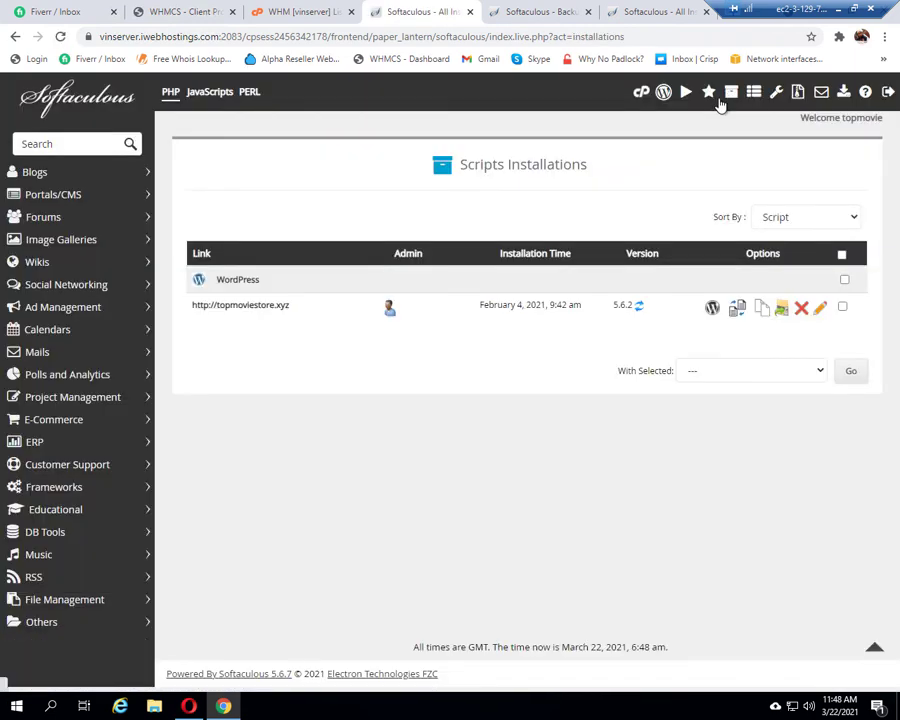
- Open the form for adding a backup location in Softaculous on the webhosting2051.is.cc server
left_click(651, 12)
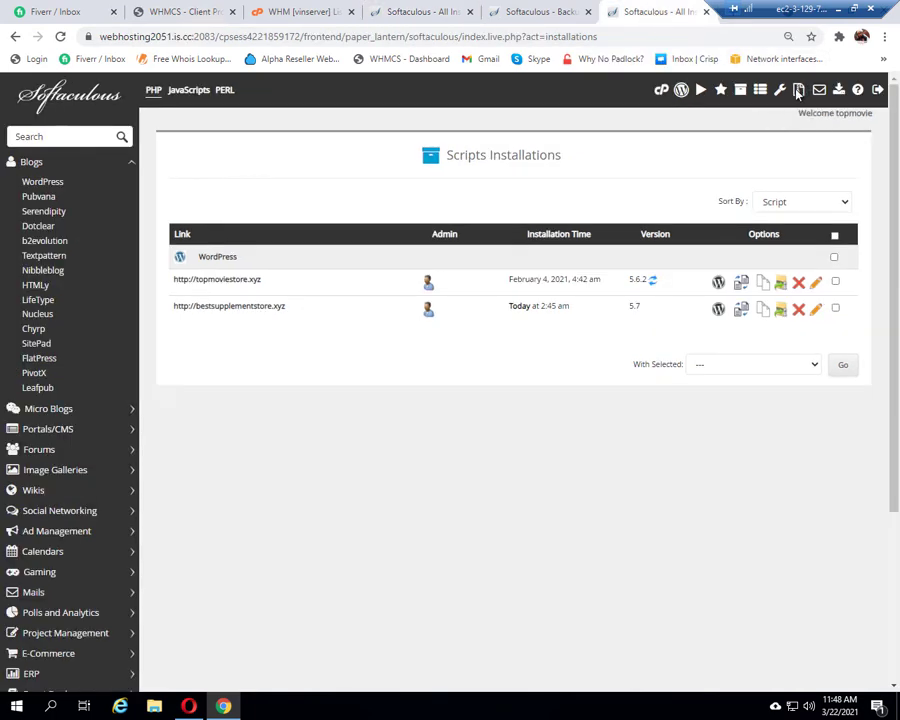
left_click(798, 91)
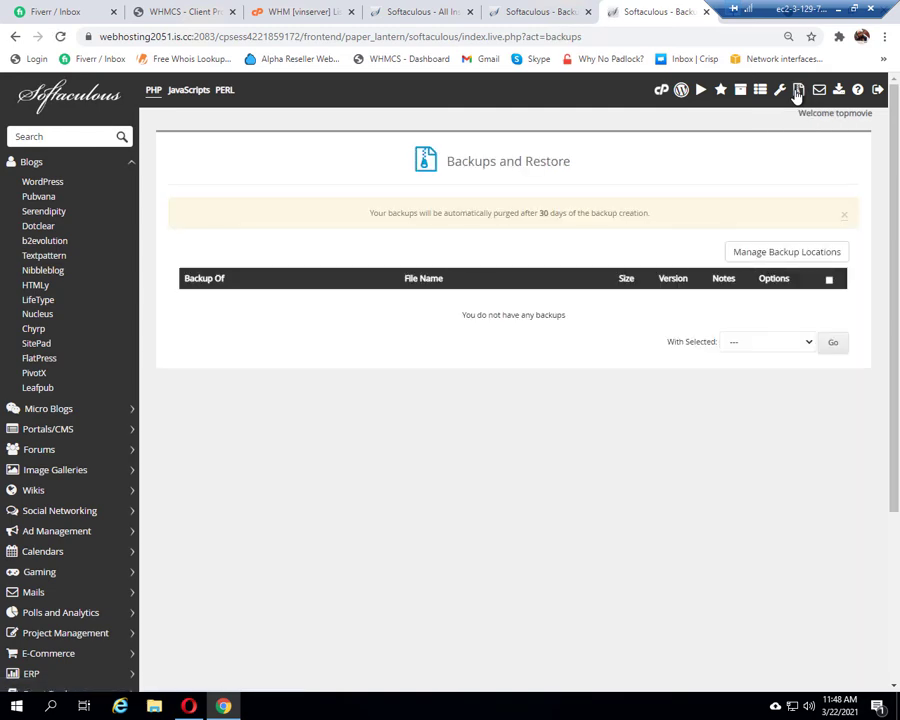
left_click(798, 256)
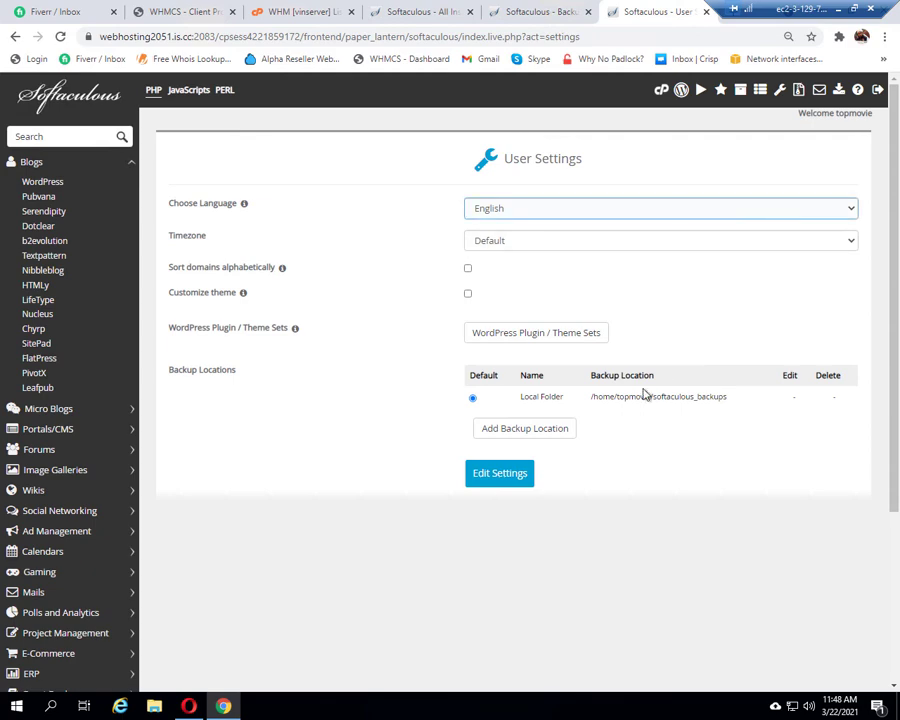
left_click(525, 428)
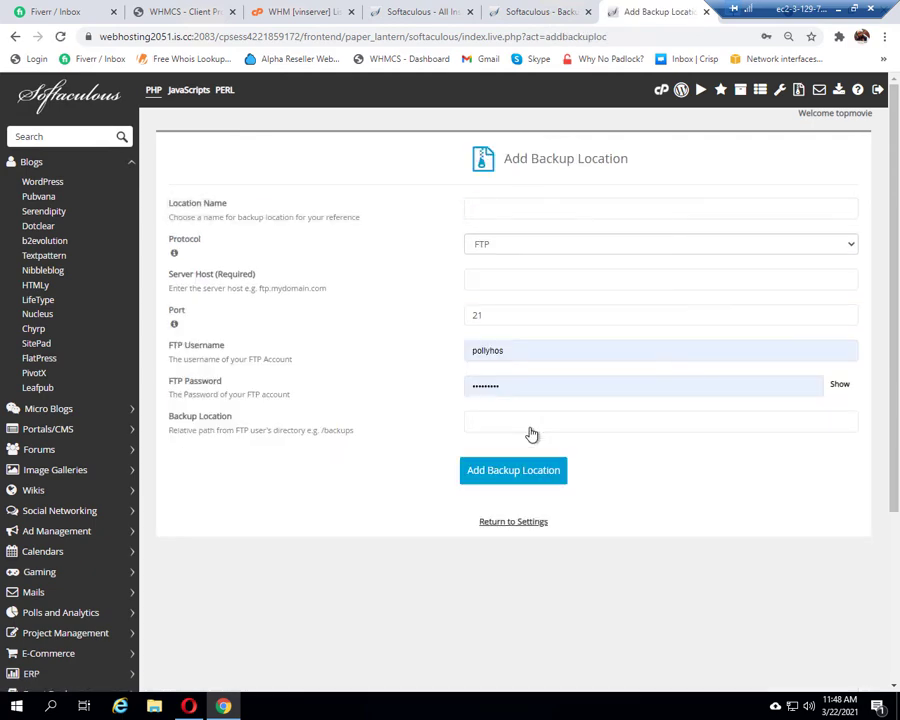
- Name the backup location "My backup" and choose SFTP as its protocol
left_click(538, 213)
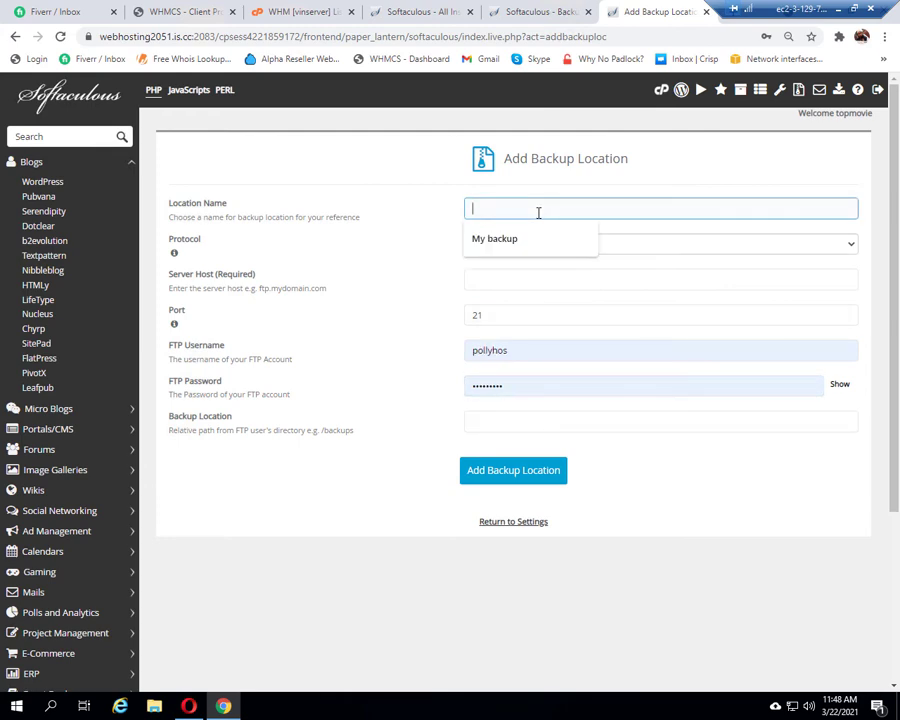
left_click(535, 240)
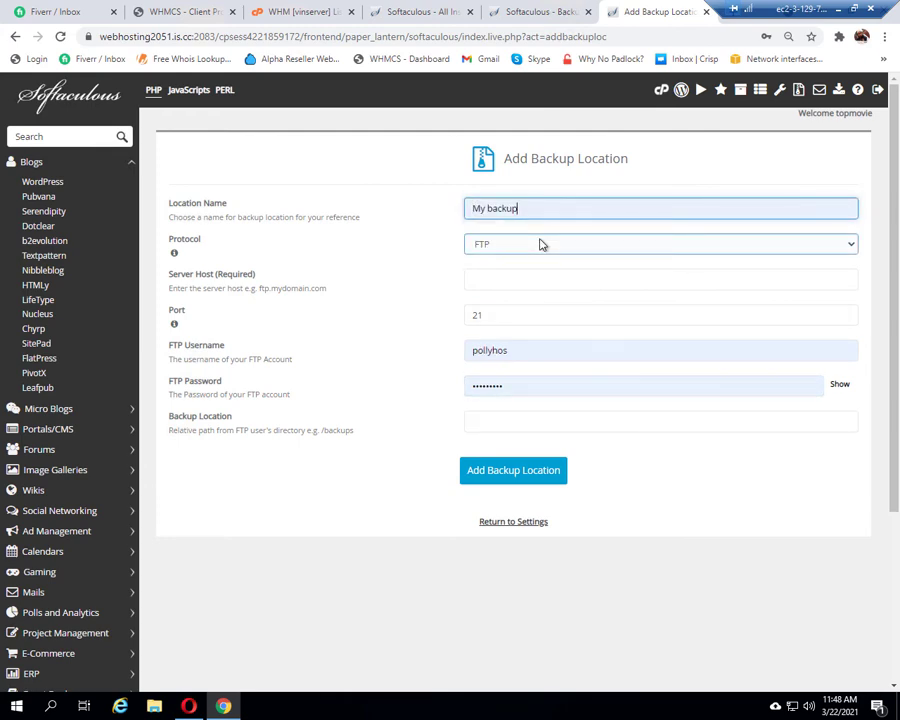
left_click(540, 245)
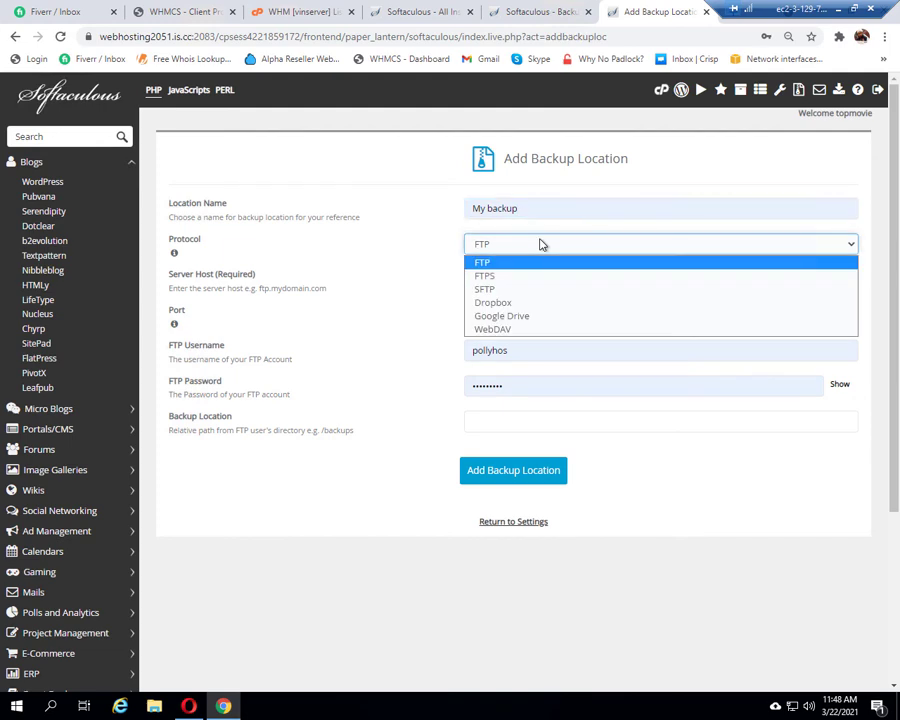
left_click(505, 290)
- Copy the shared IP address 89.163.215.190 from the vinserver.iwebhostings.com cPanel into the backup location's Server Host
left_click(506, 281)
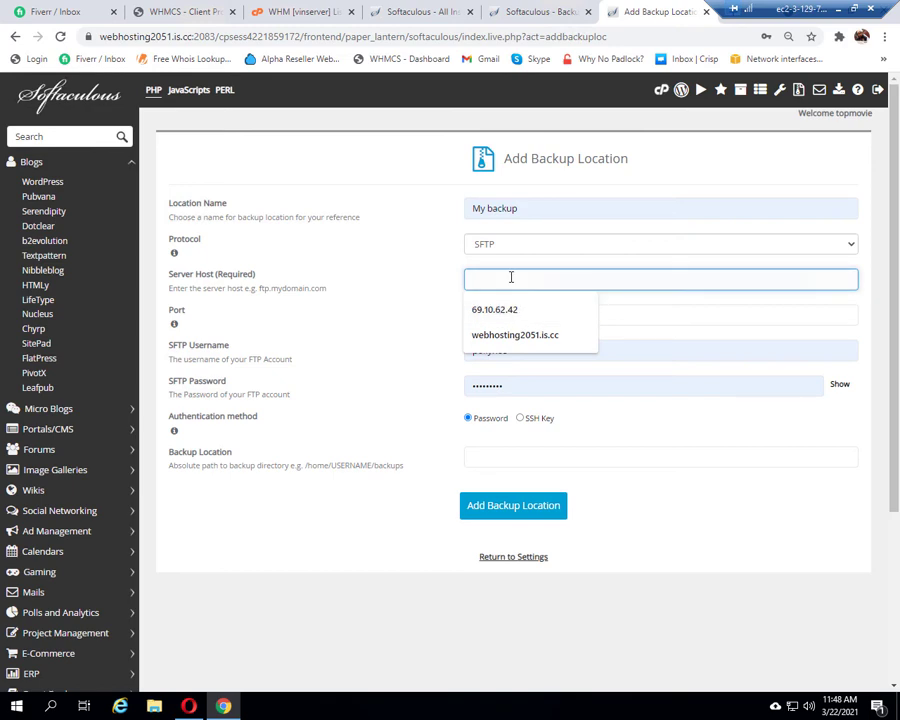
left_click(416, 12)
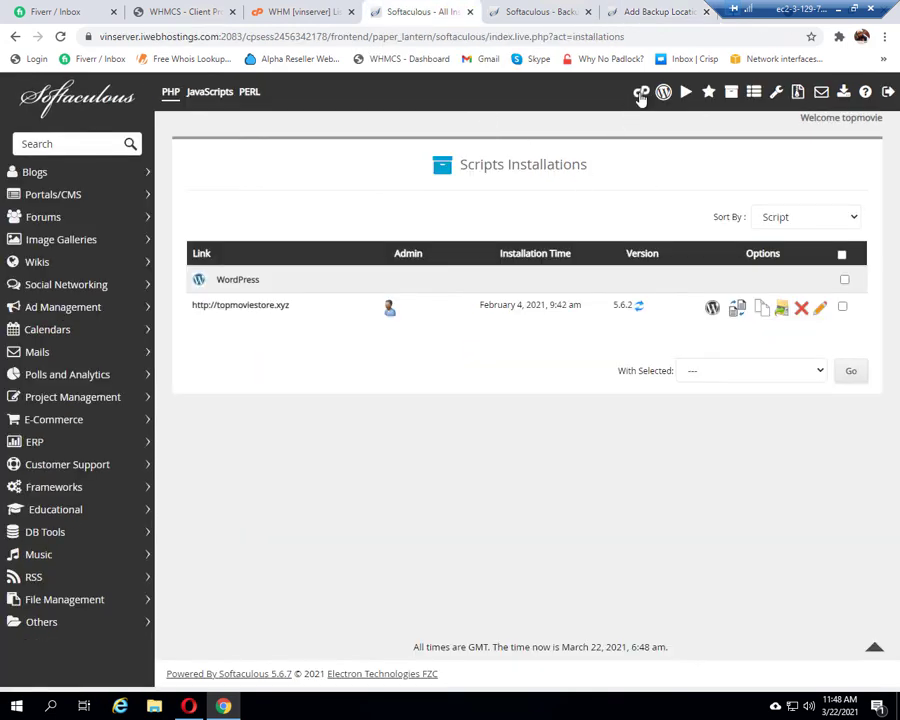
right_click(640, 95)
left_click(658, 47)
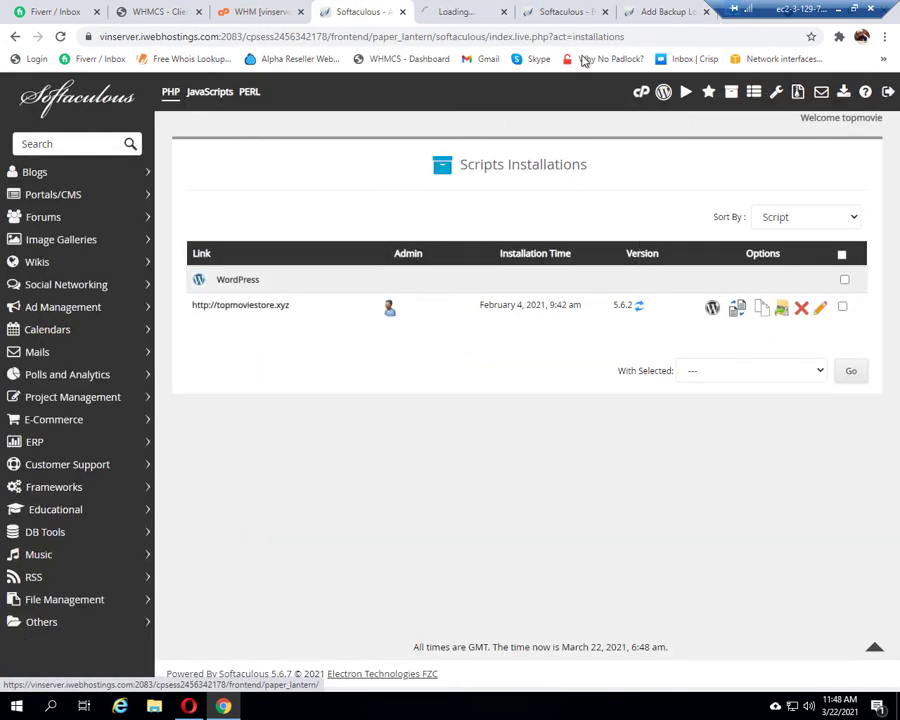
left_click(478, 13)
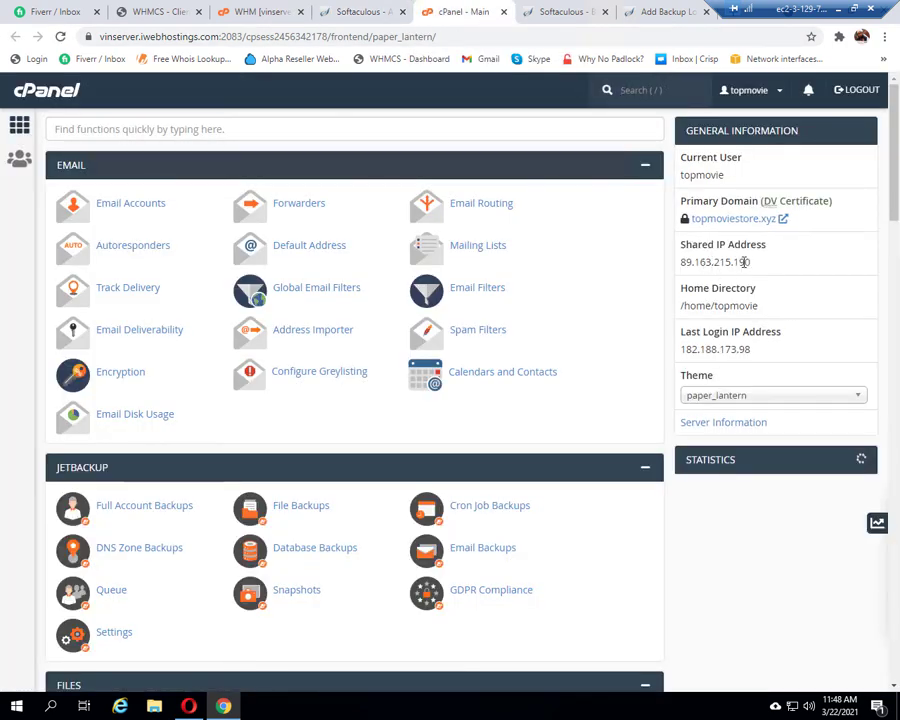
left_click_drag(760, 262, 681, 262)
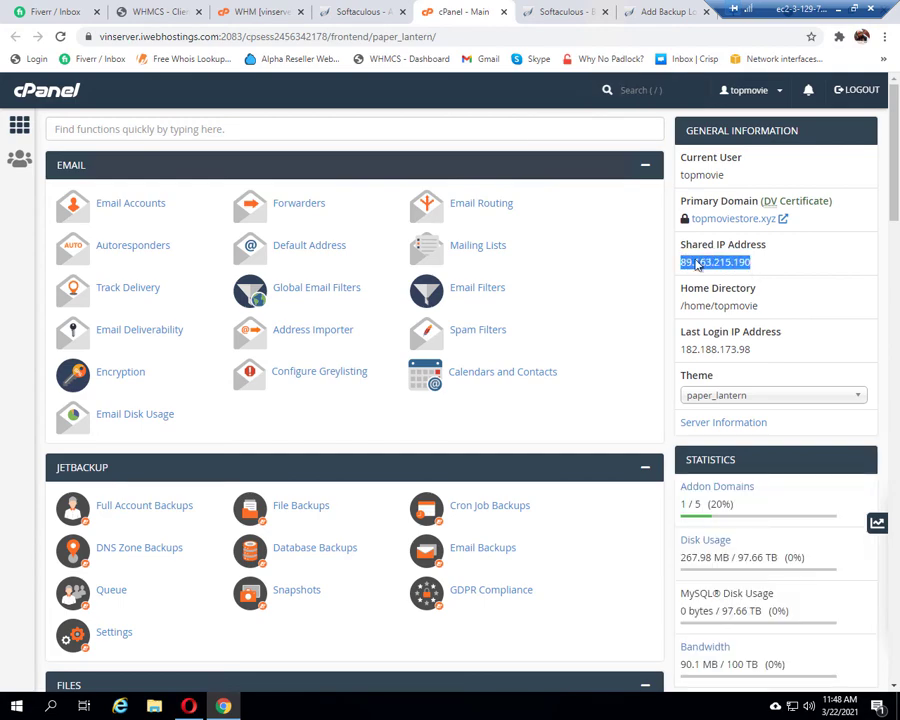
right_click(684, 262)
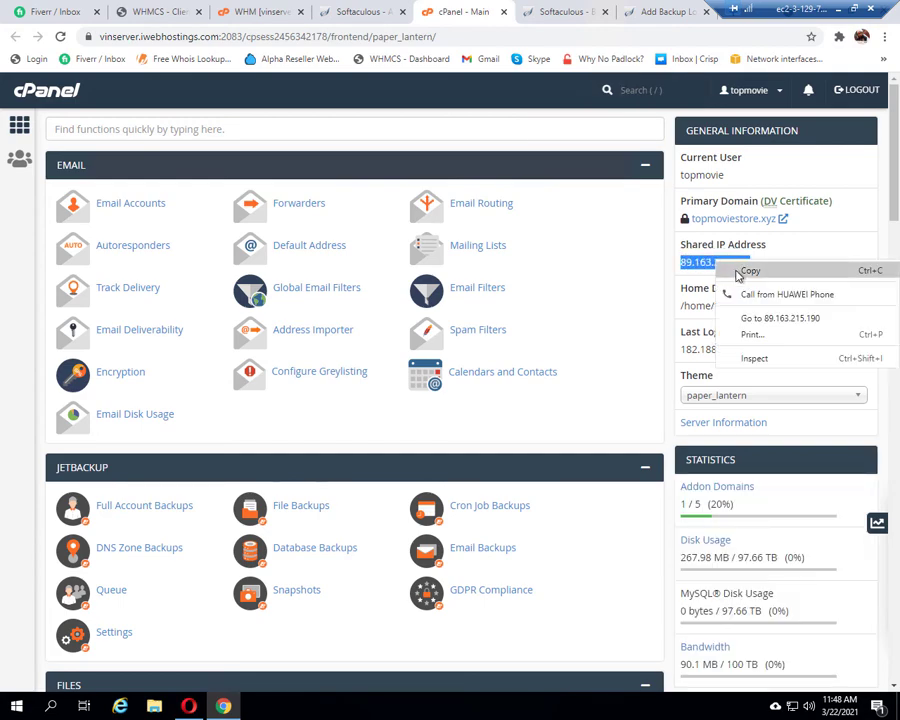
left_click(688, 269)
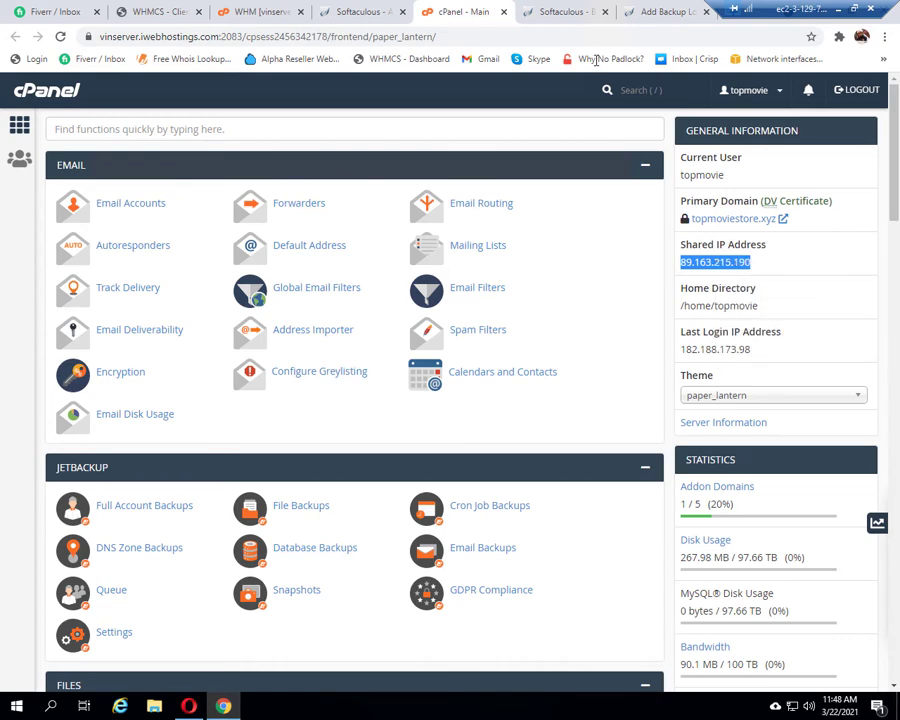
left_click(660, 12)
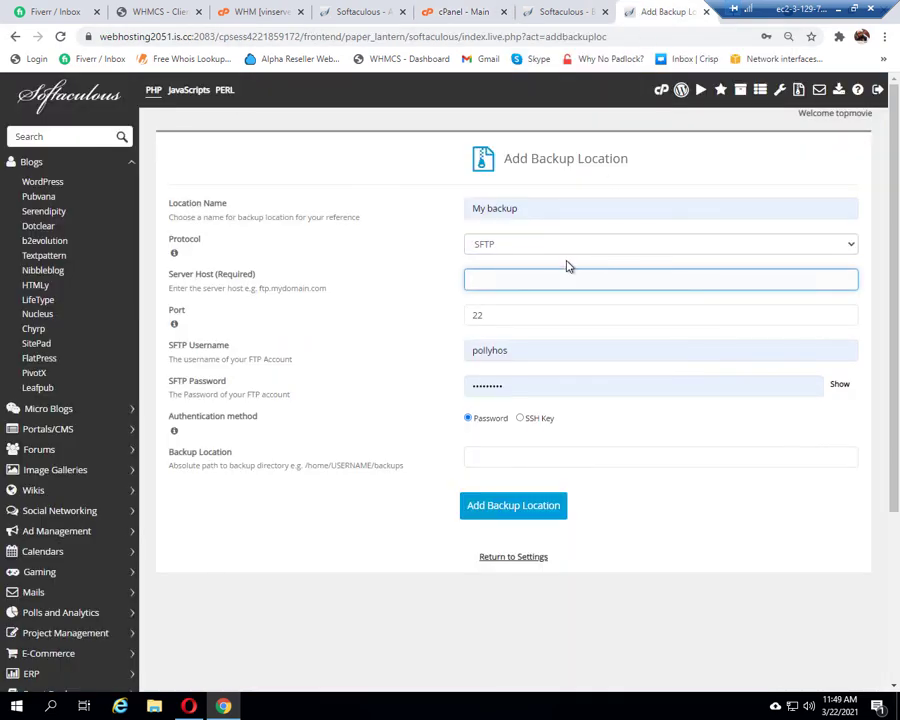
key("ctrl+v")
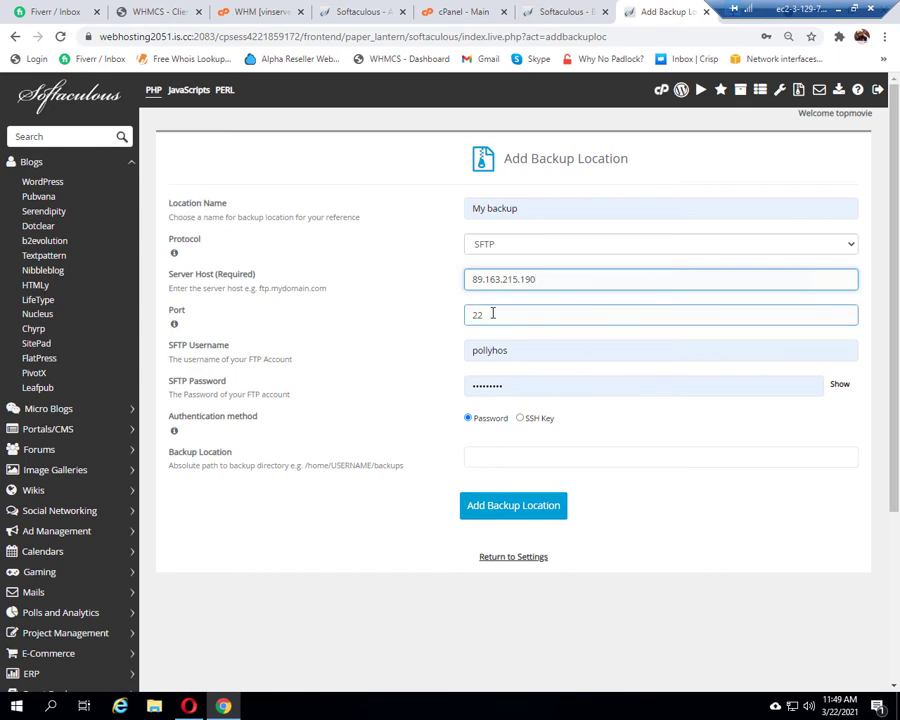
- Try to add the backup location with port 21 and the path /home/topmovie/softaculous_backups
left_click_drag(492, 311, 470, 316)
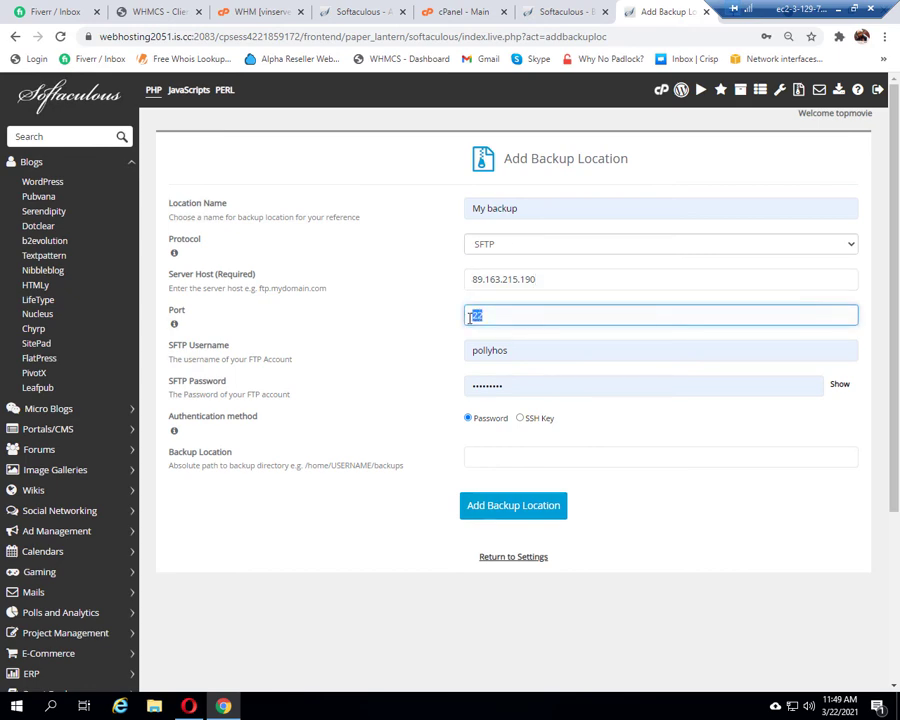
type("21")
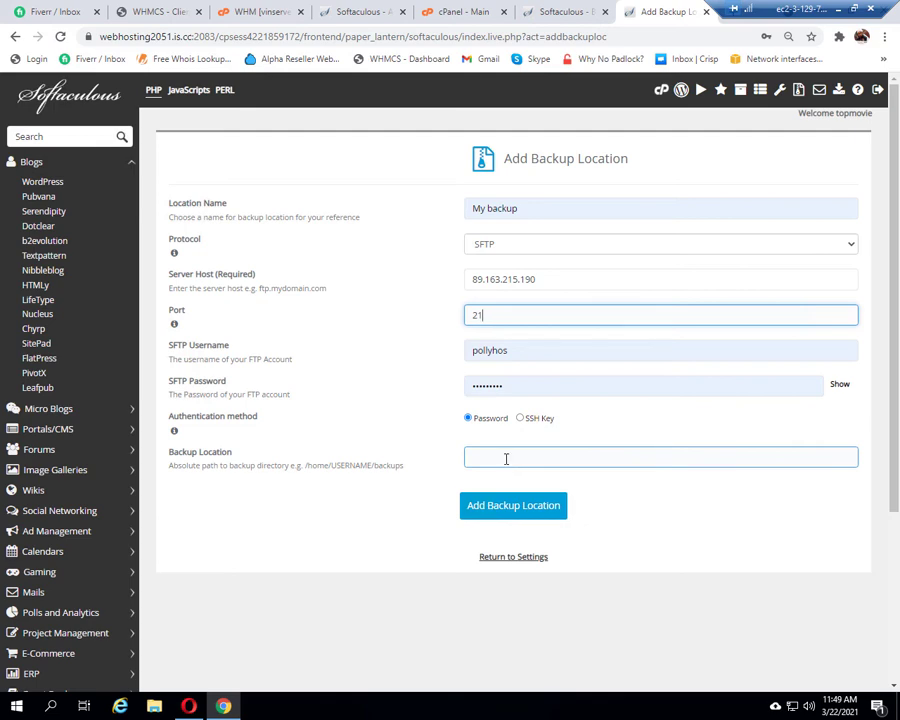
left_click(506, 458)
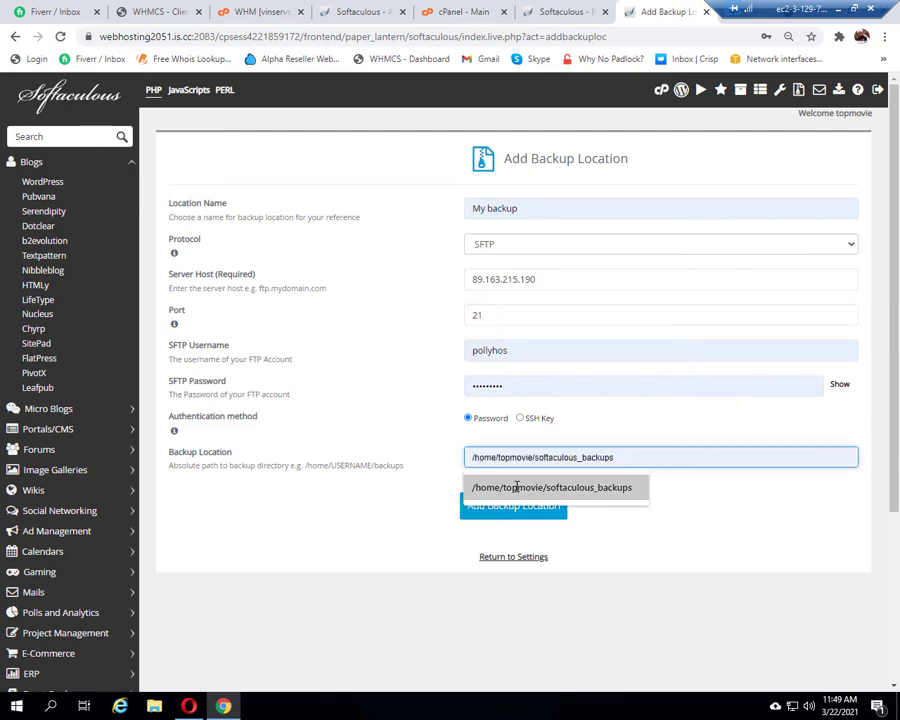
left_click(517, 490)
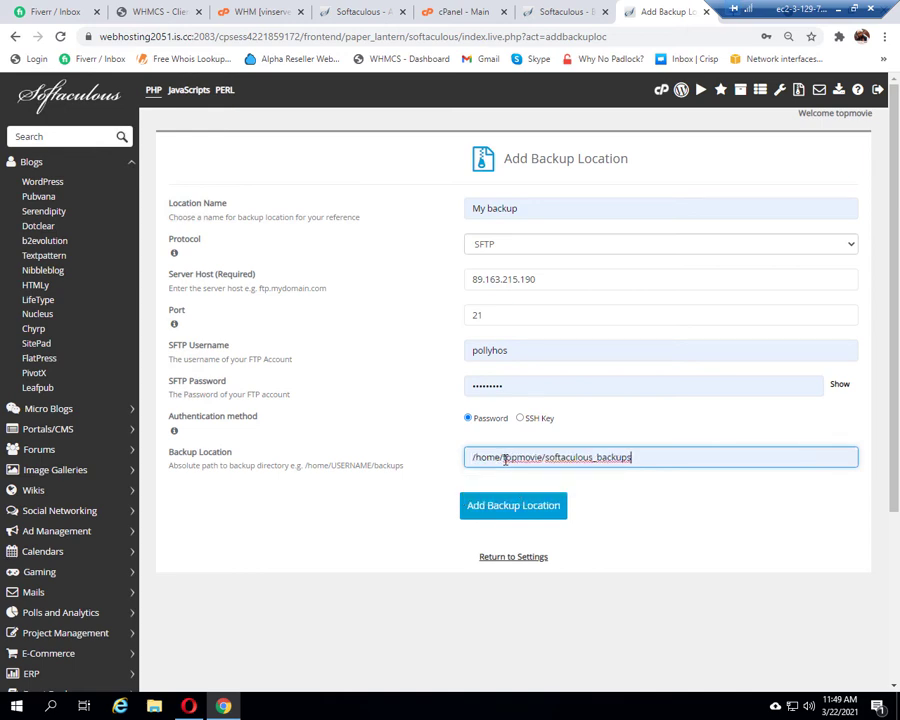
left_click(503, 458)
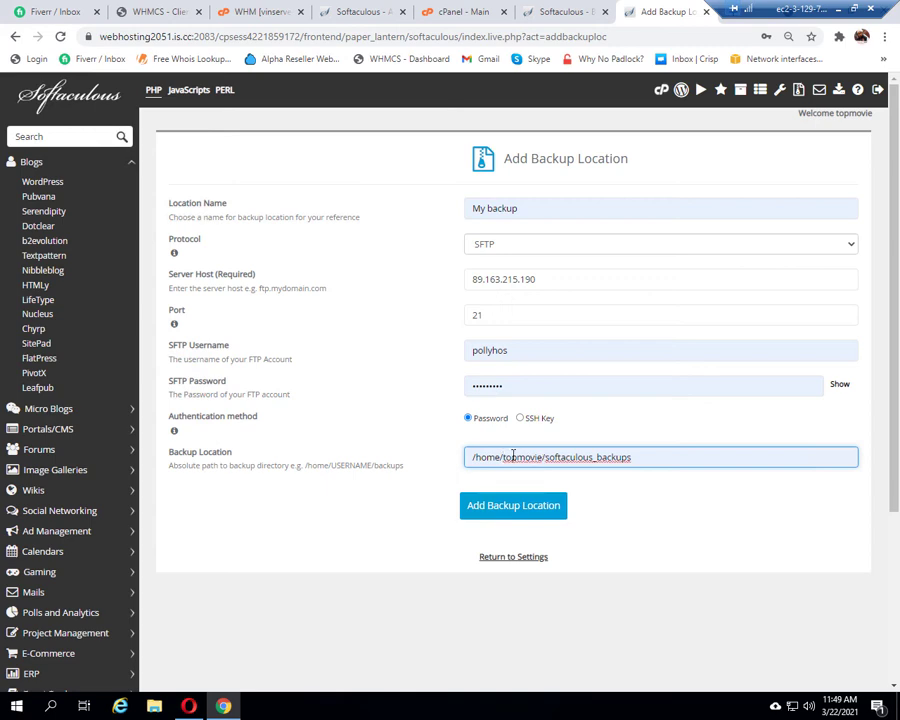
left_click(525, 507)
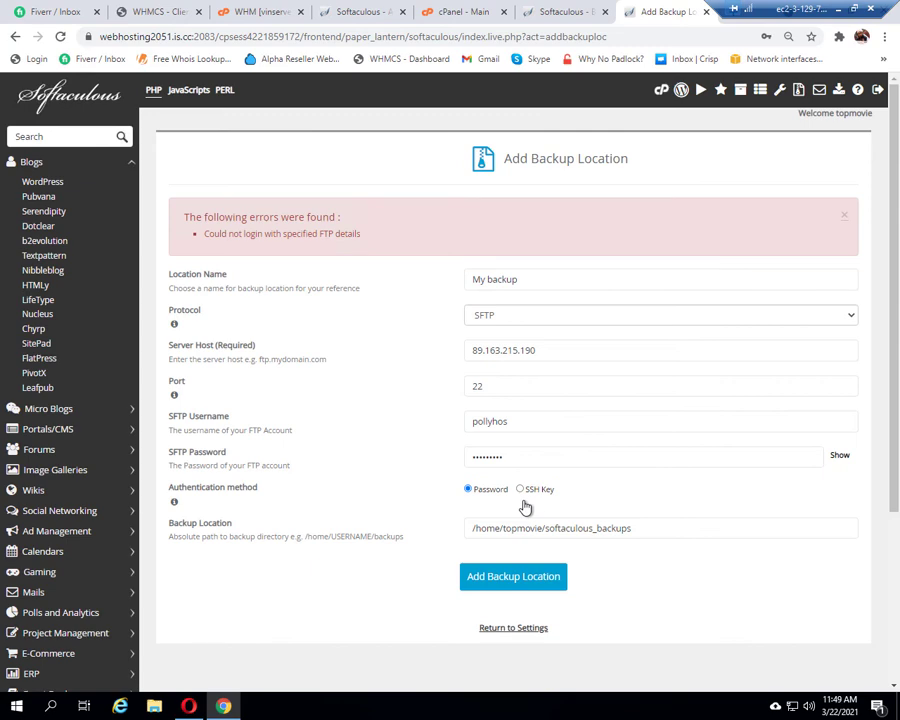
- Submit the "My backup" location again using port 22
left_click(478, 386)
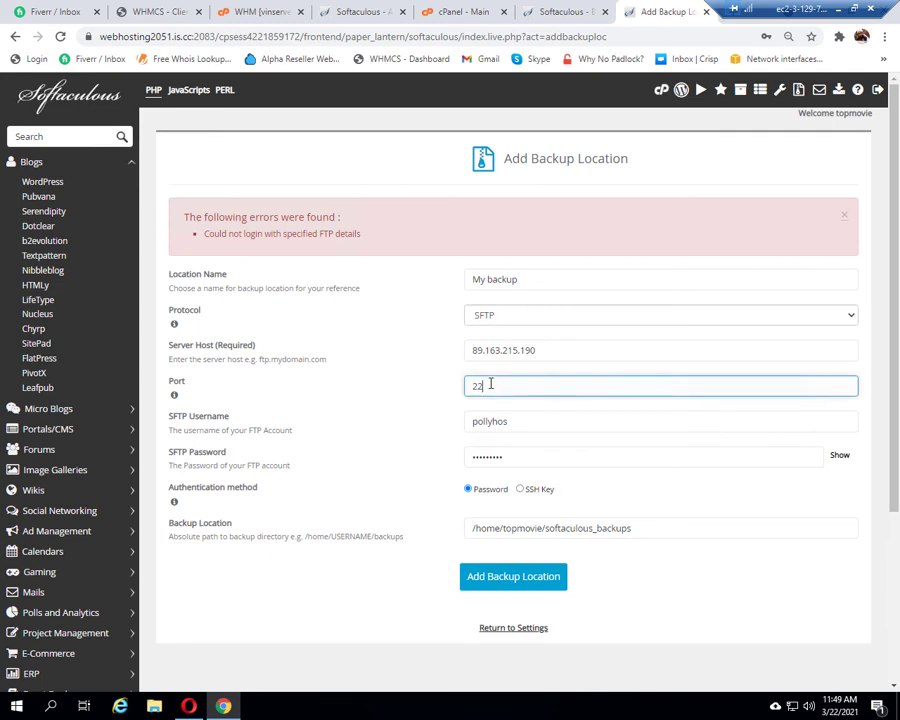
left_click(519, 577)
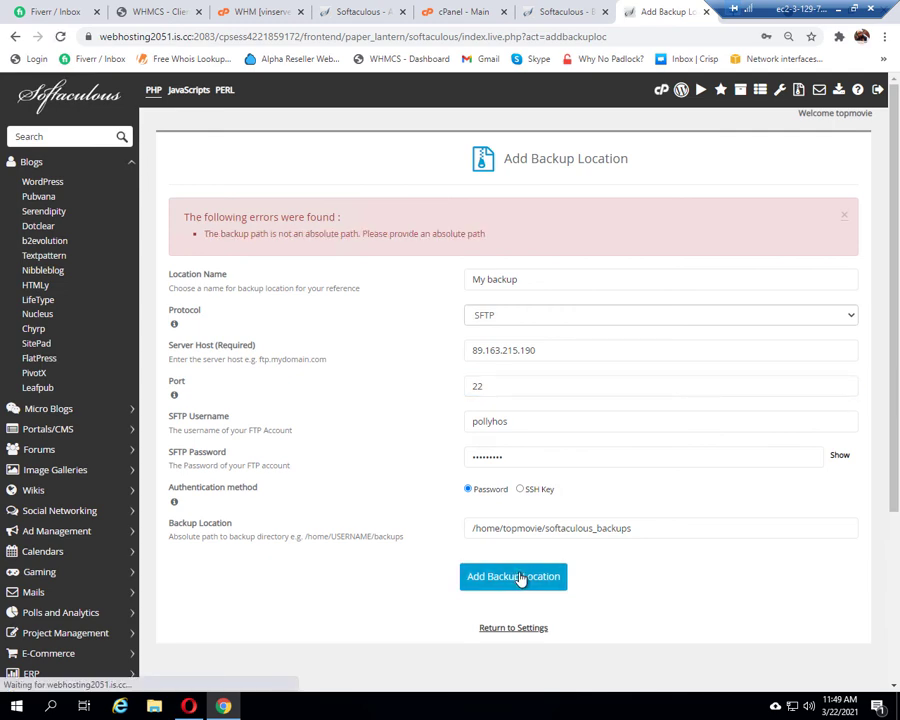
- Switch the "My backup" location's protocol to FTPS on port 21 and submit it with the same host and path
left_click(607, 541)
left_click(502, 385)
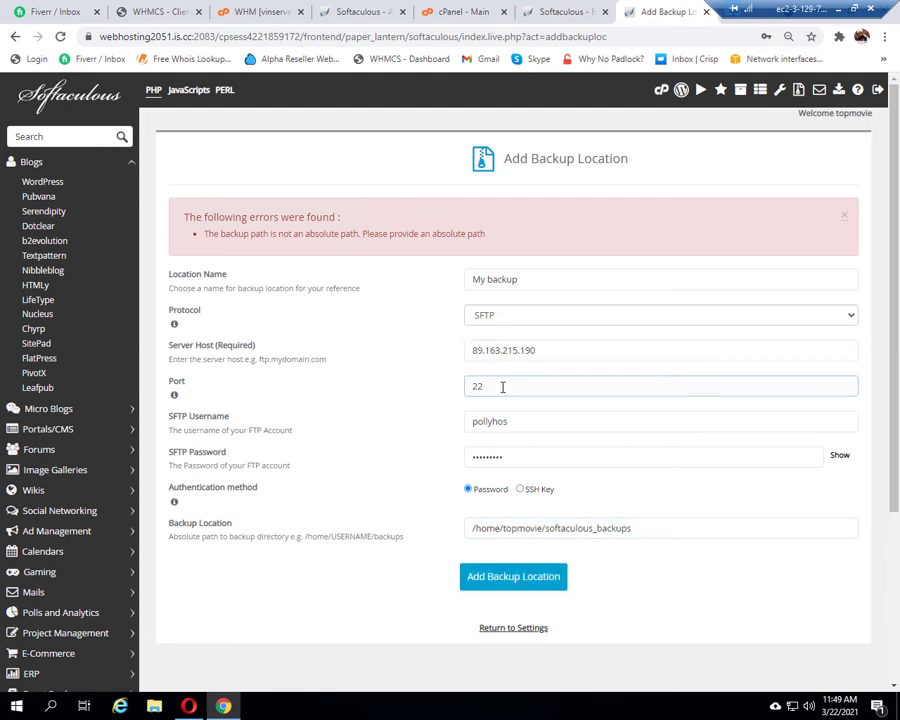
left_click(518, 318)
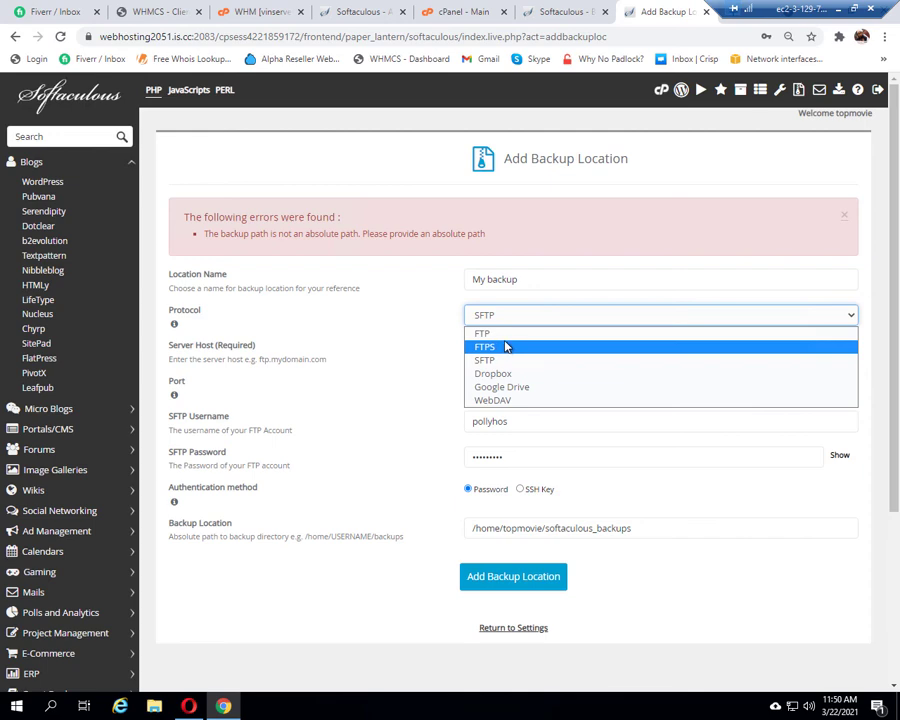
left_click(506, 346)
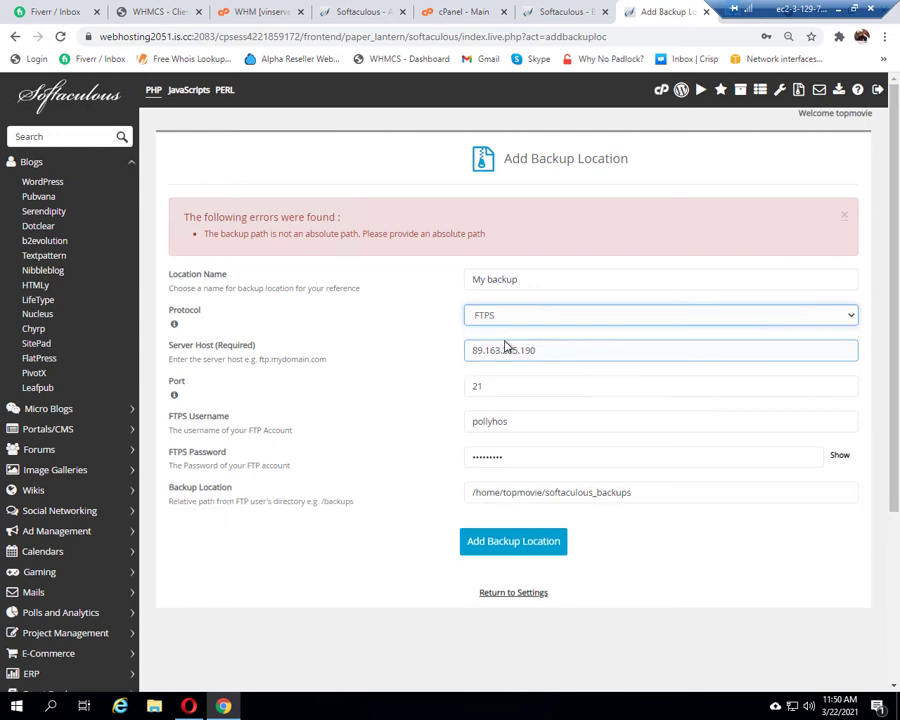
left_click(535, 543)
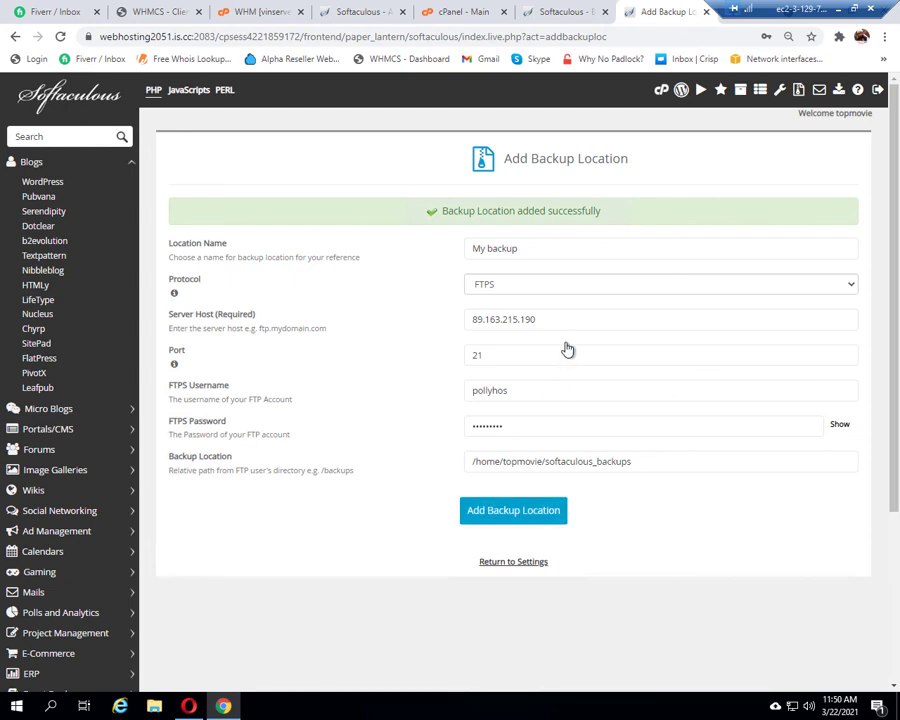
left_click(597, 318)
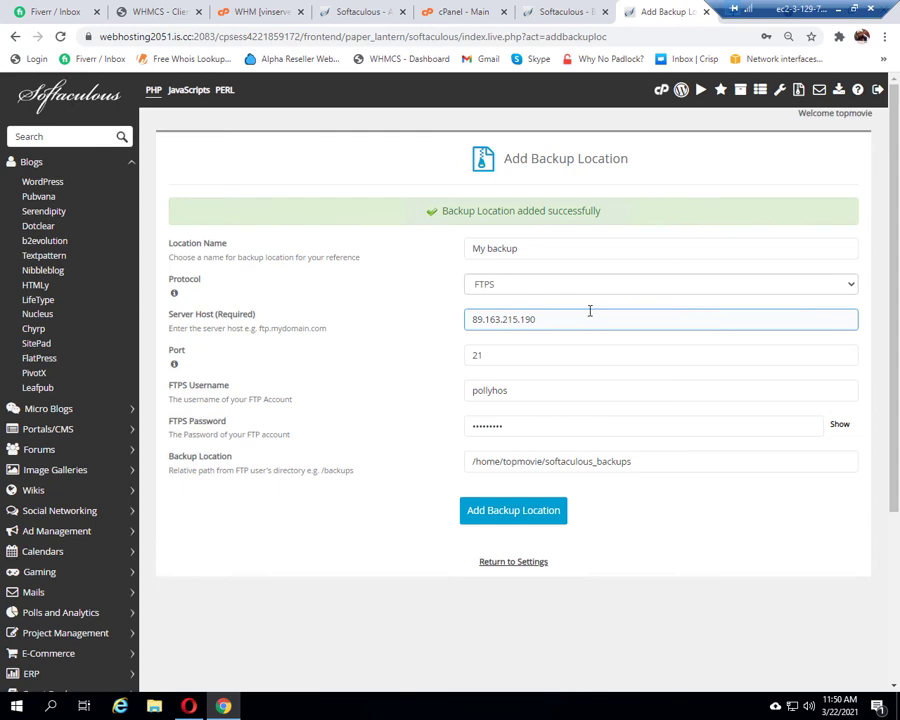
left_click(634, 235)
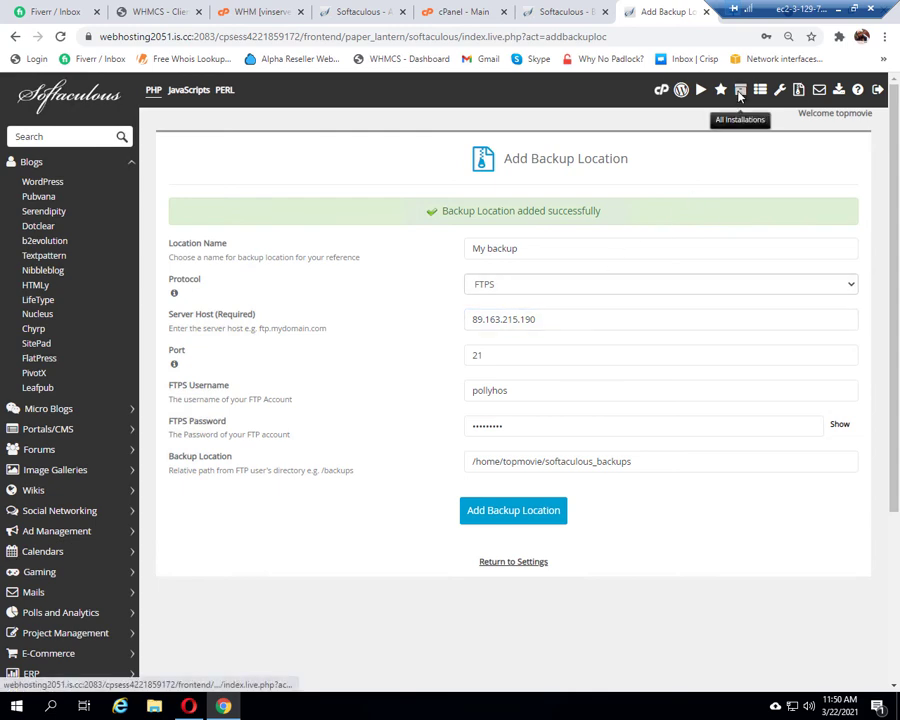
- Make "My backup" the default backup location in the Softaculous user settings and save them
left_click(739, 92)
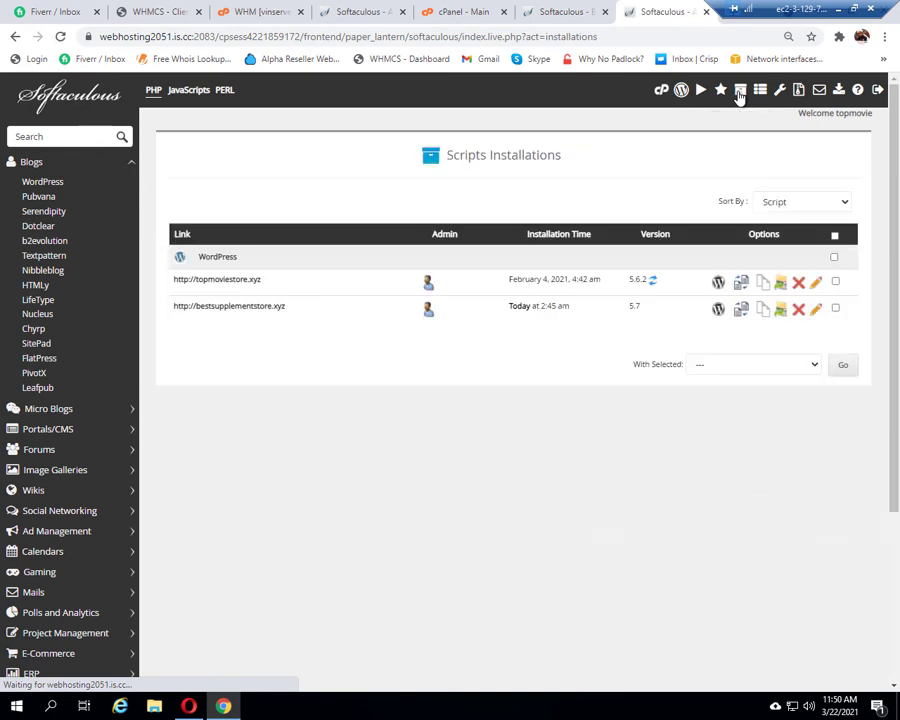
left_click(798, 92)
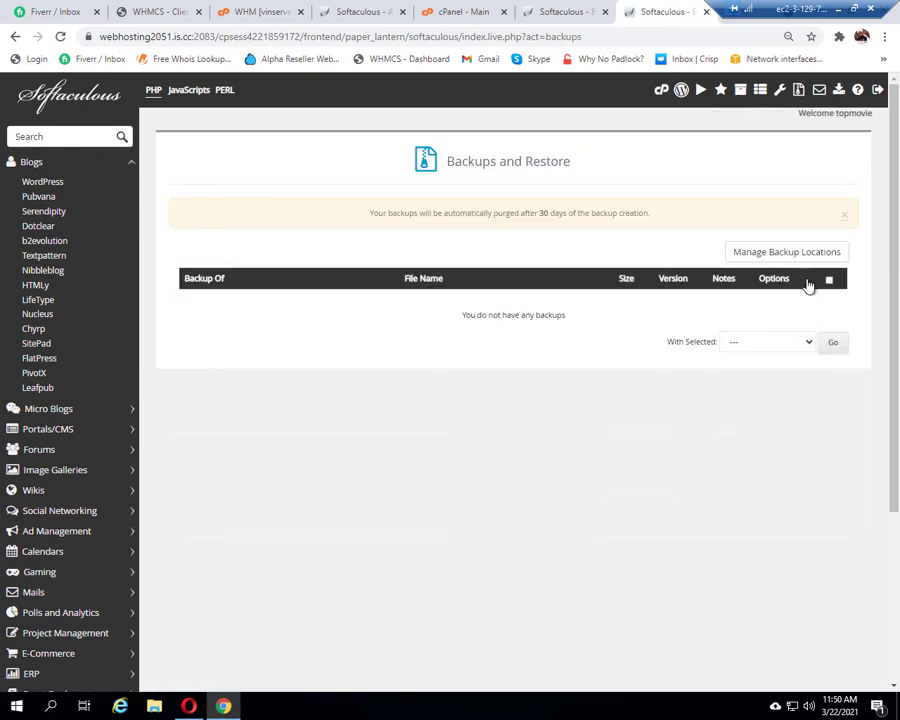
left_click(795, 253)
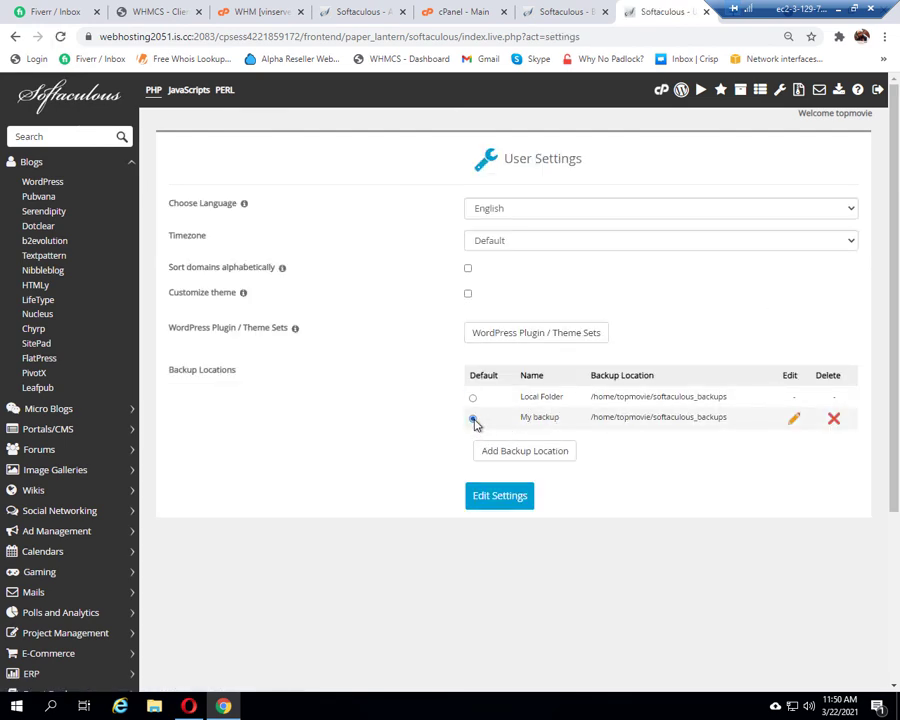
left_click(473, 419)
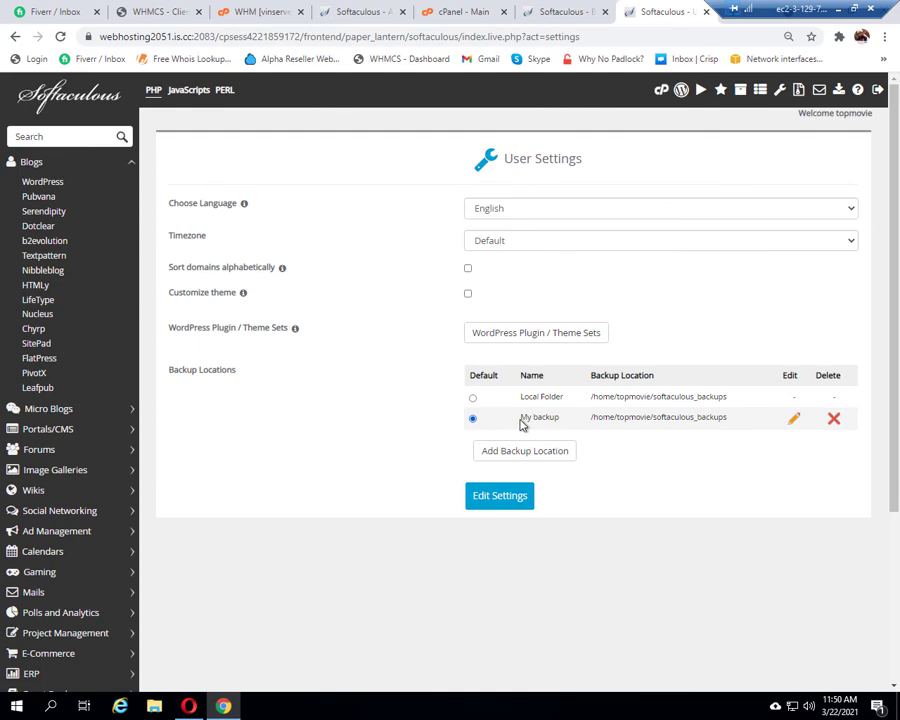
left_click(495, 500)
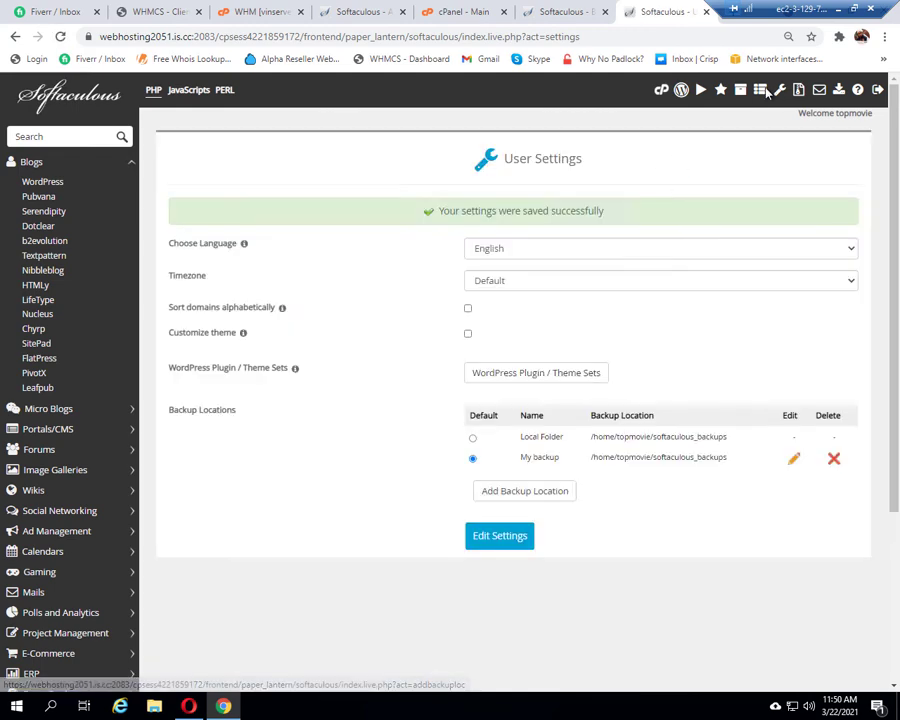
- Back up the bestsupplementstore.xyz WordPress installation, directory and database included, to the "My backup" location
left_click(741, 91)
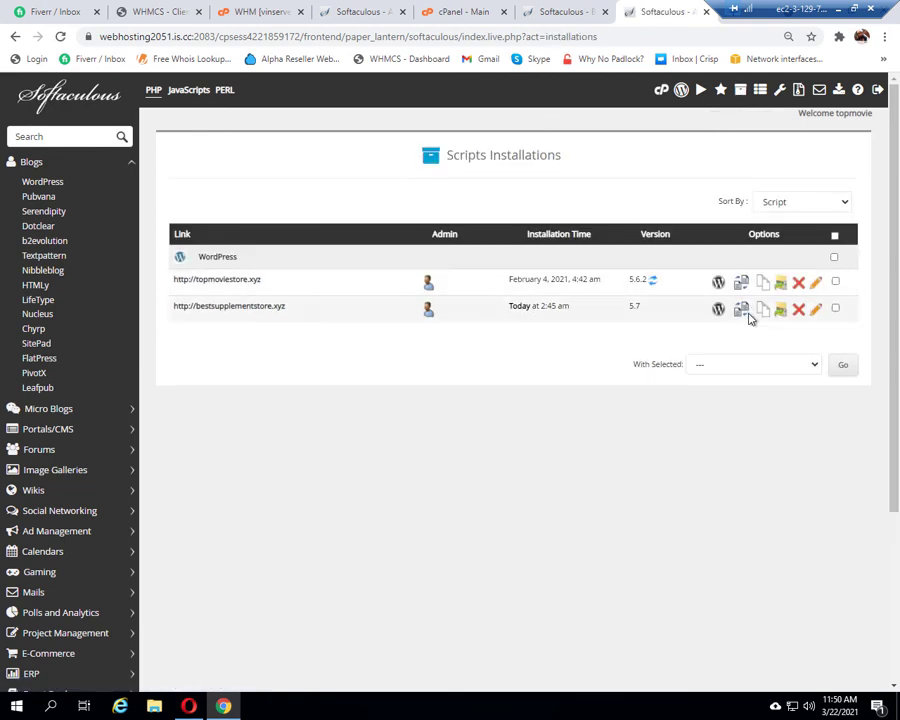
left_click(781, 311)
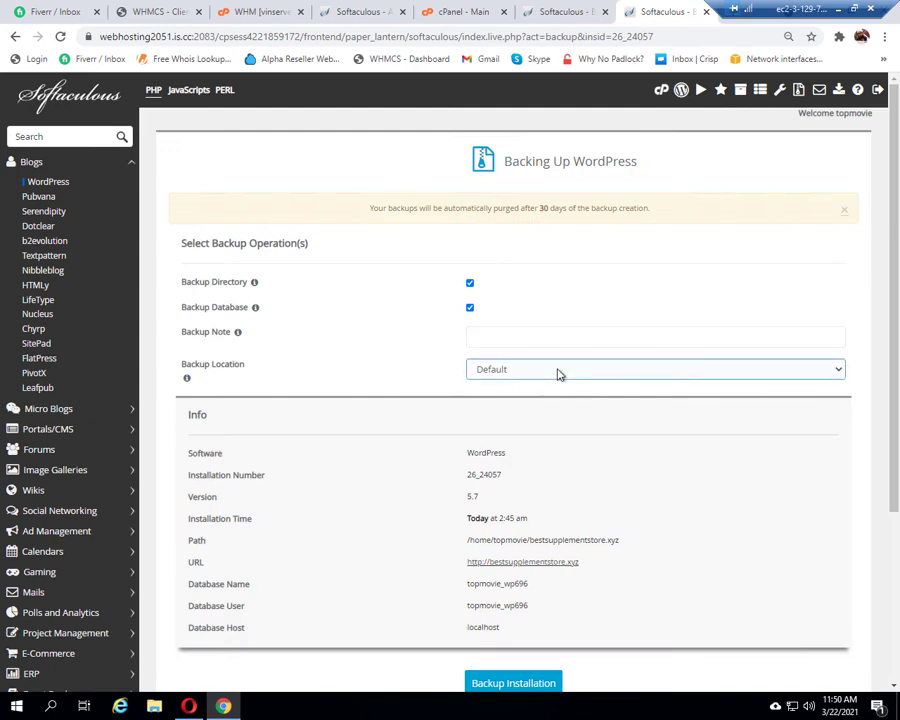
left_click(558, 372)
left_click(530, 413)
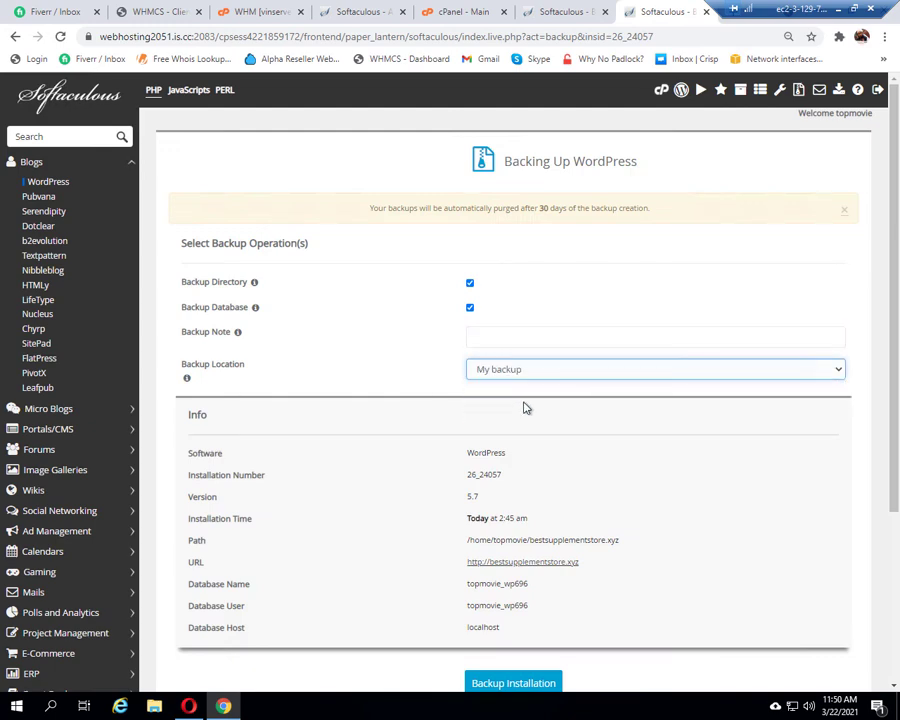
left_click(532, 373)
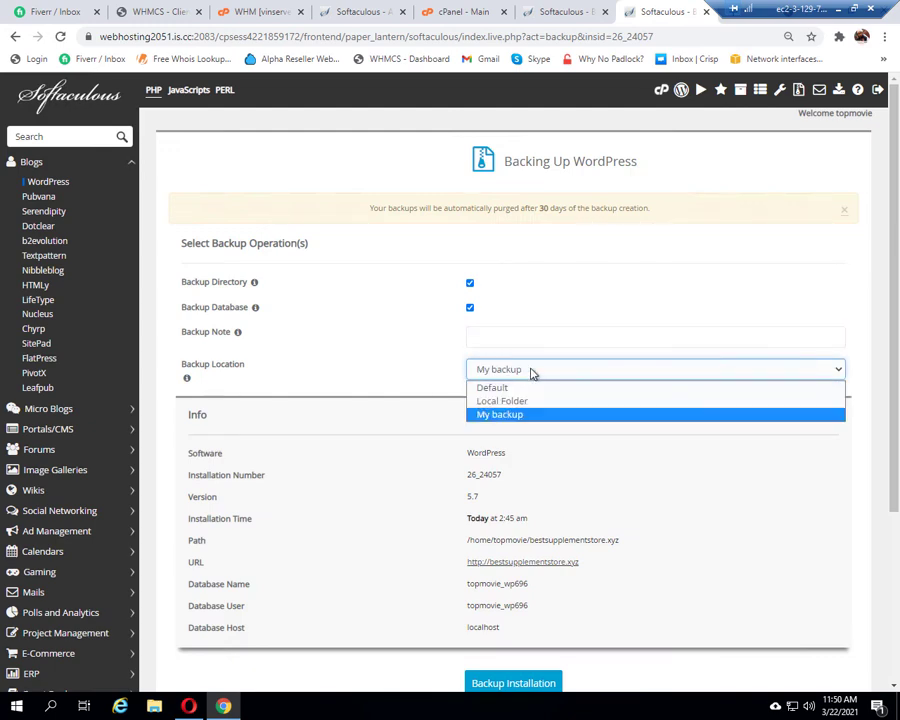
left_click(532, 372)
scroll(530, 373, "down", 3)
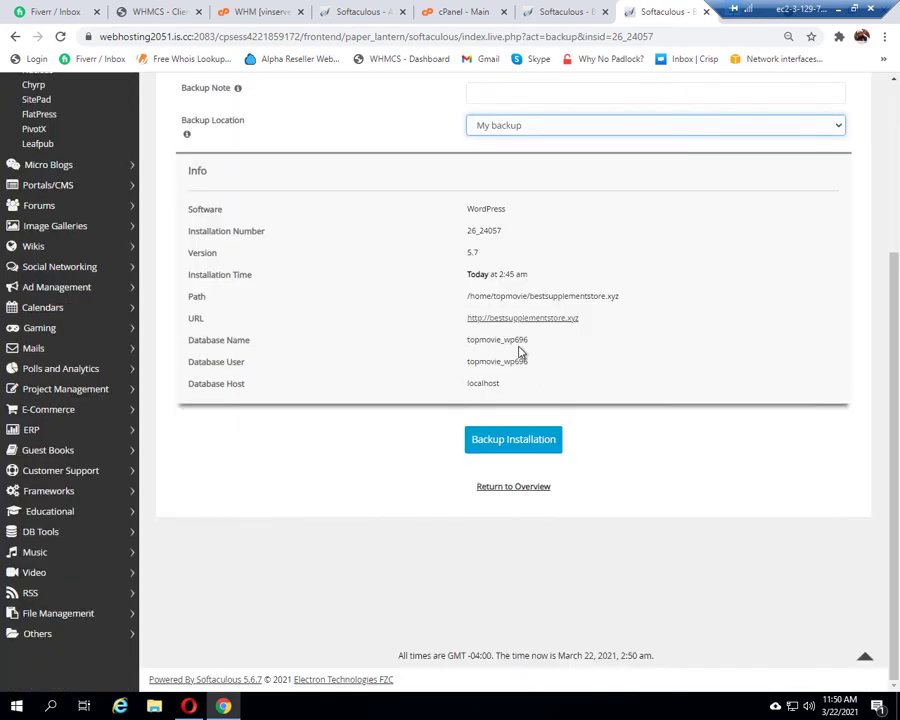
scroll(520, 351, "up", 3)
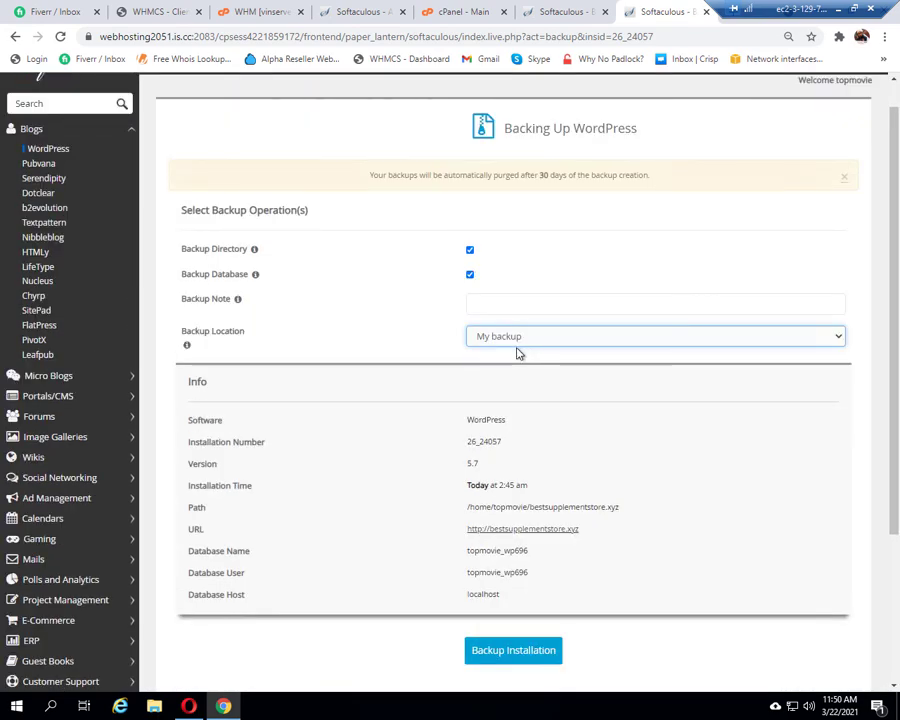
scroll(518, 353, "down", 3)
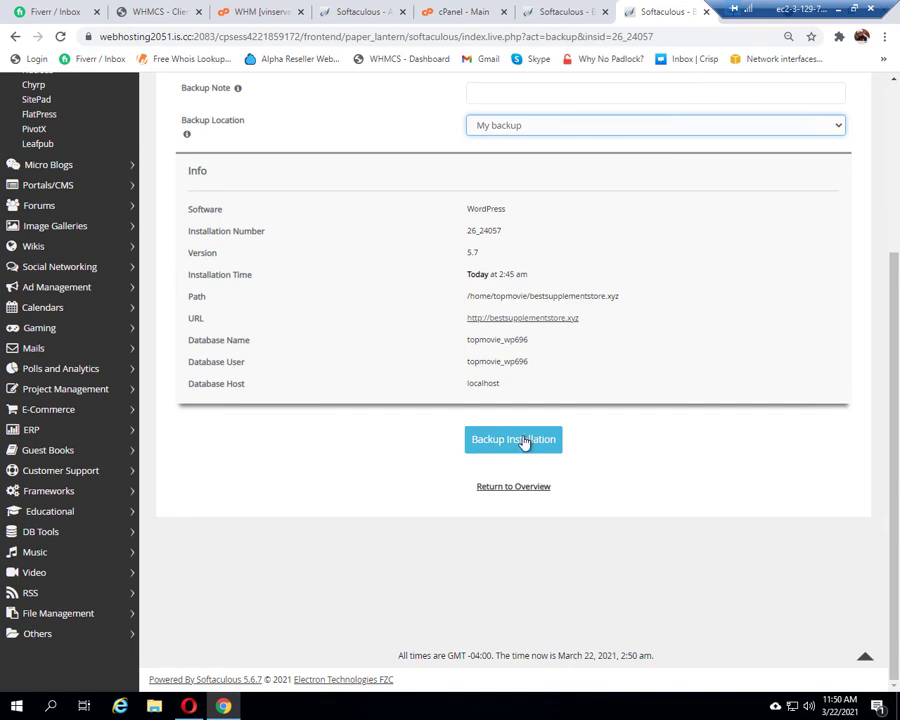
left_click(524, 442)
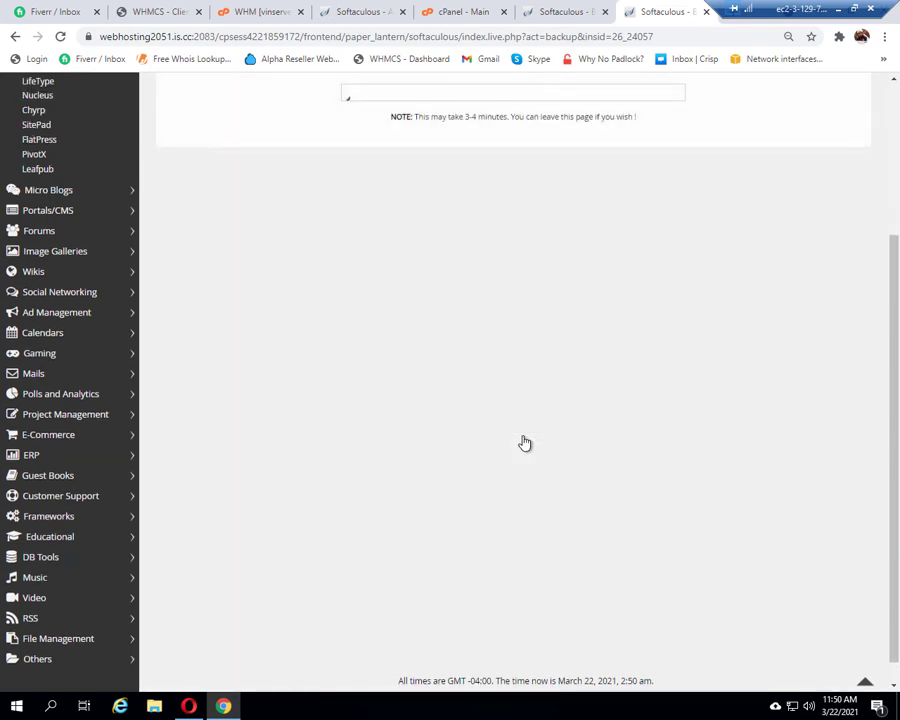
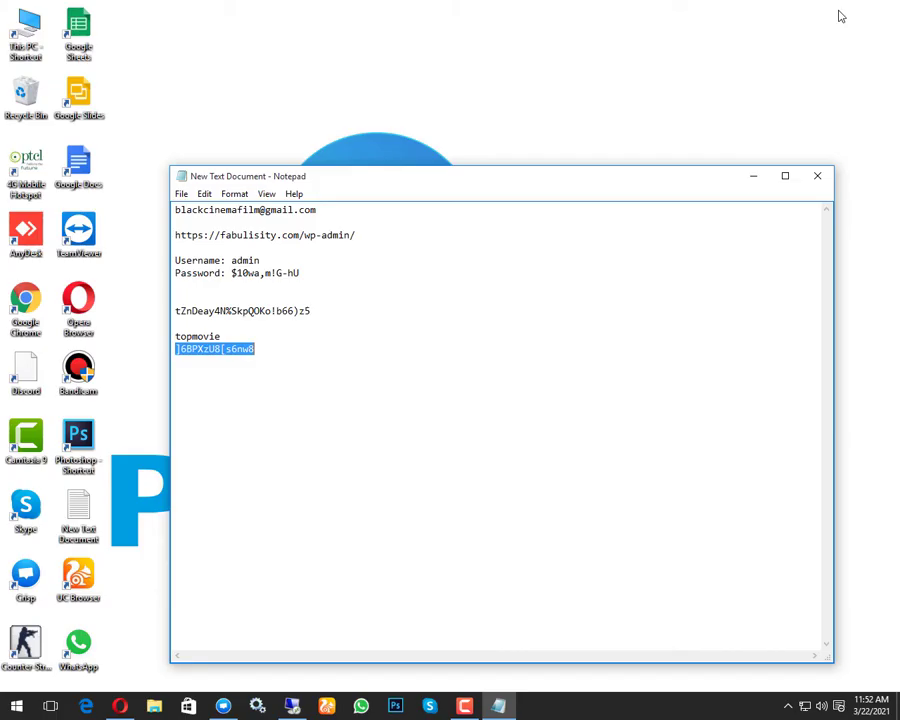
left_click(464, 706)
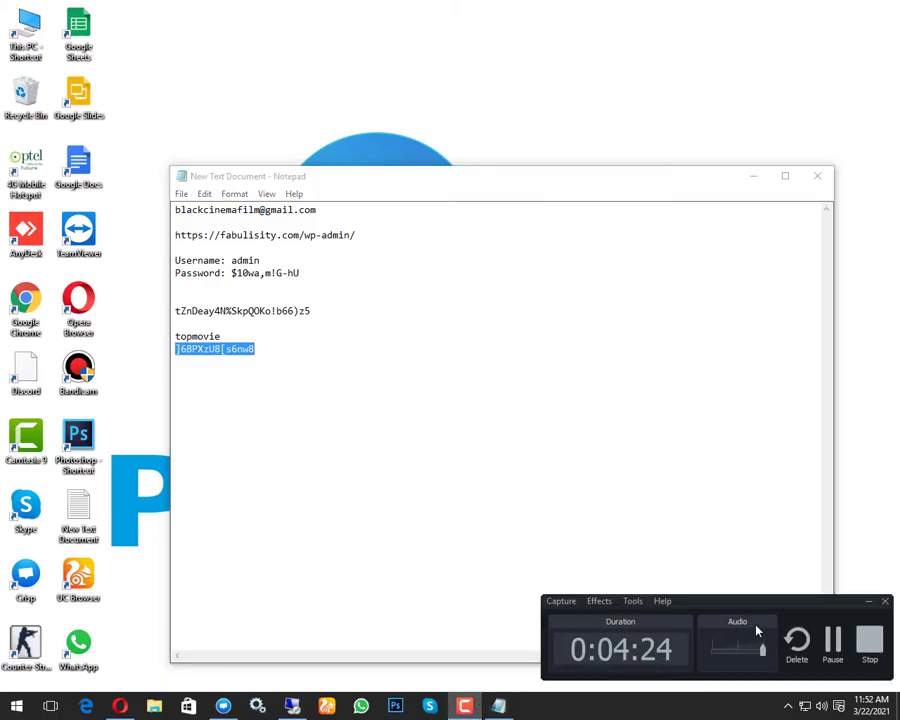
left_click(833, 645)
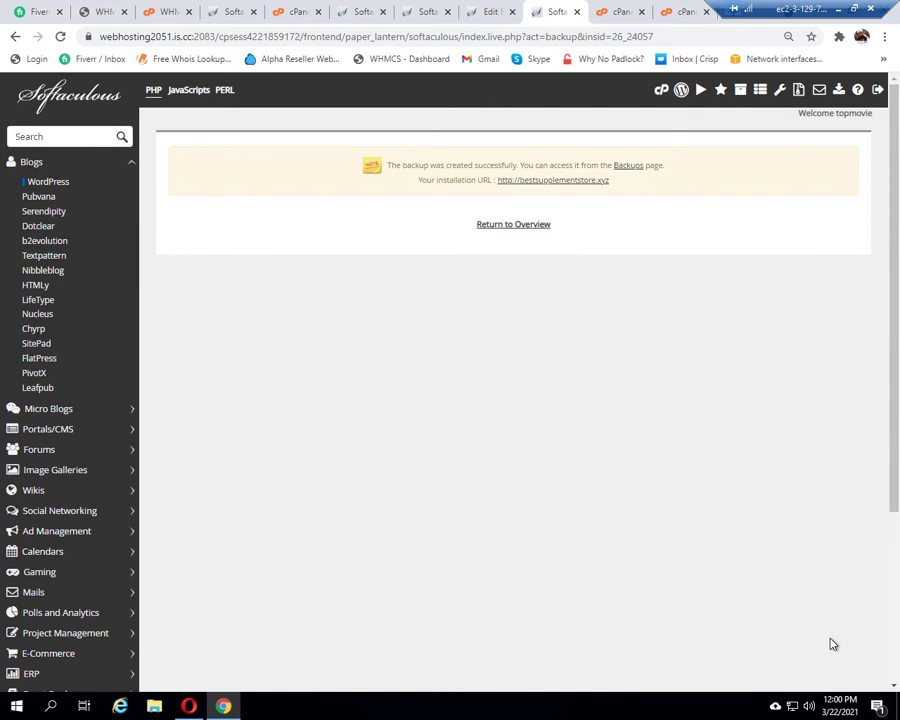
- Restore the bestsupplementstore.xyz backup in the vinserver.iwebhostings.com Softaculous, including directory and database, with deletion of existing files enabled
left_click(232, 11)
left_click(785, 93)
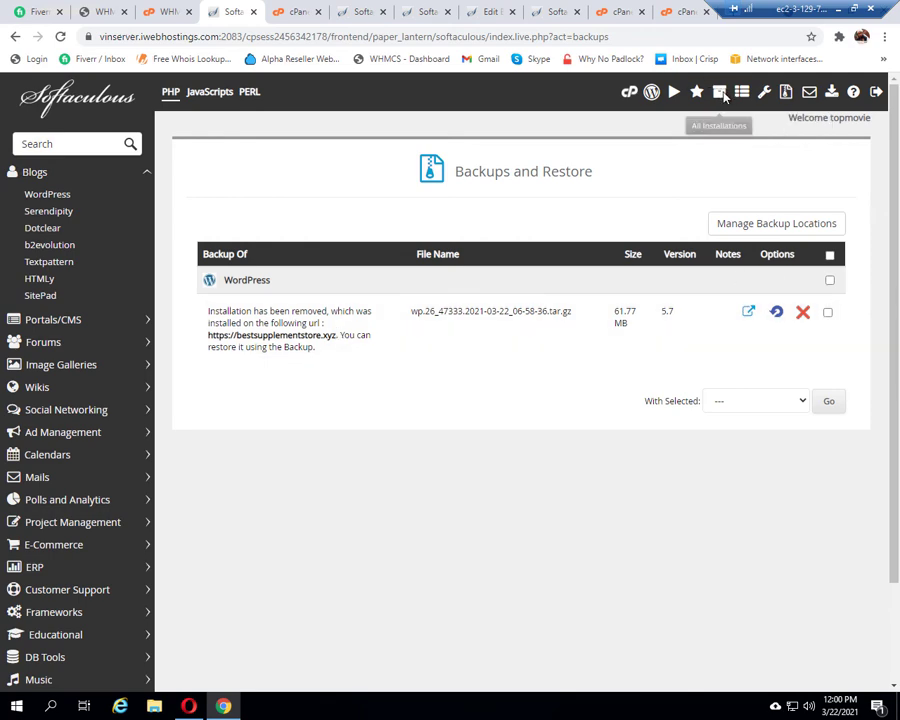
left_click(777, 318)
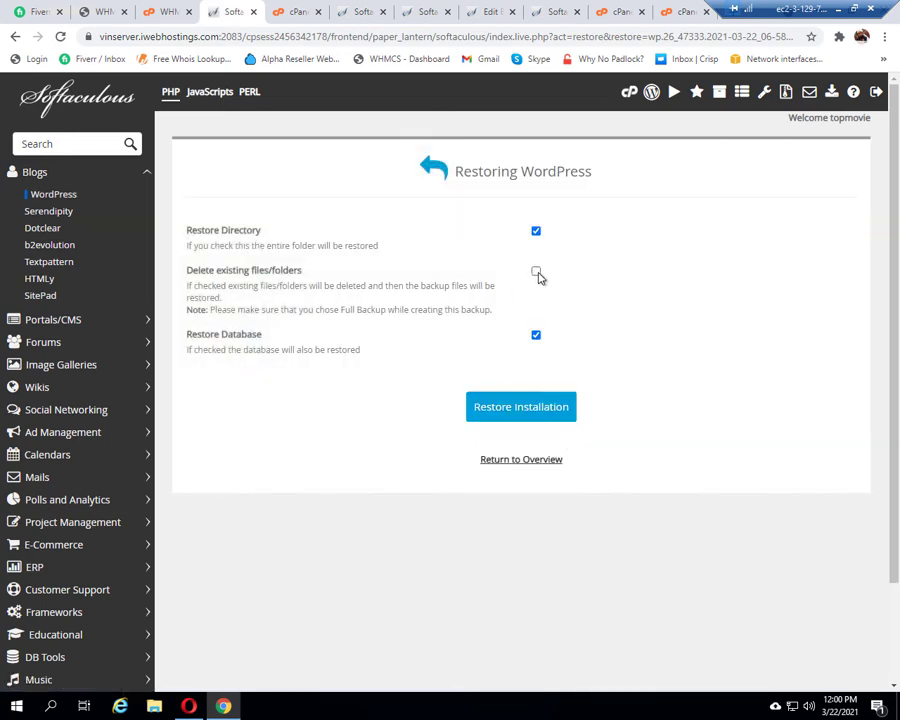
left_click(523, 415)
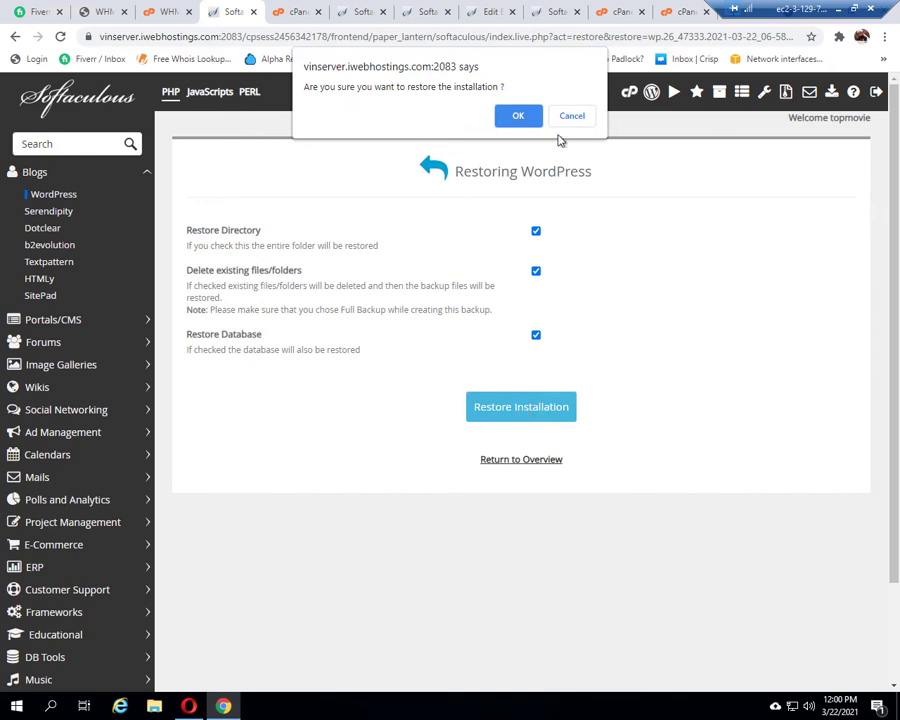
left_click(519, 117)
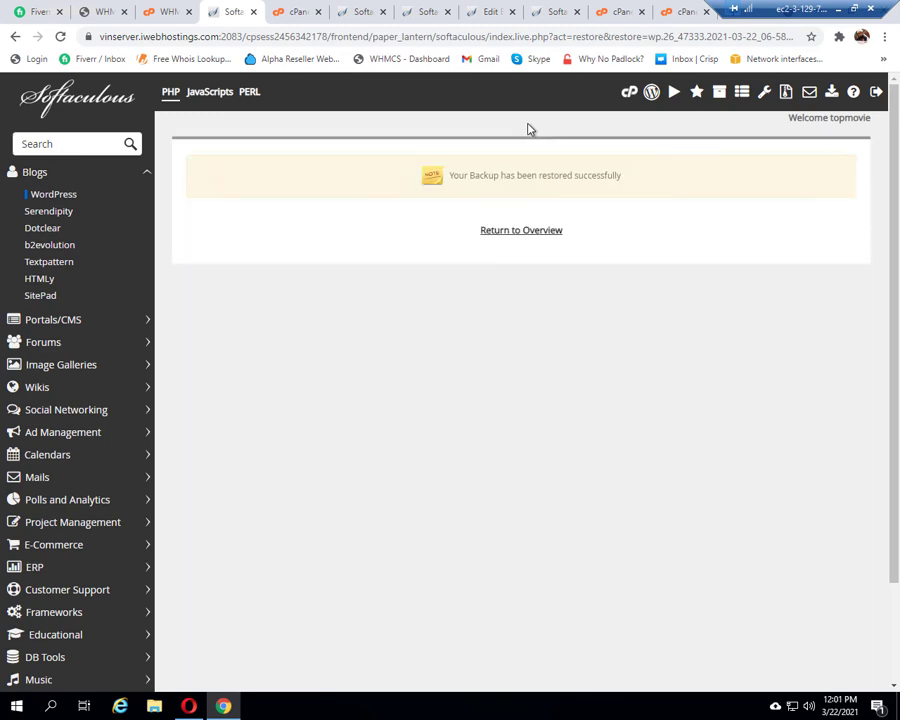
- In the webhosting2051.is.cc Softaculous, change the "My backup" location's protocol to Google Drive, save it and resubmit the form
left_click(490, 14)
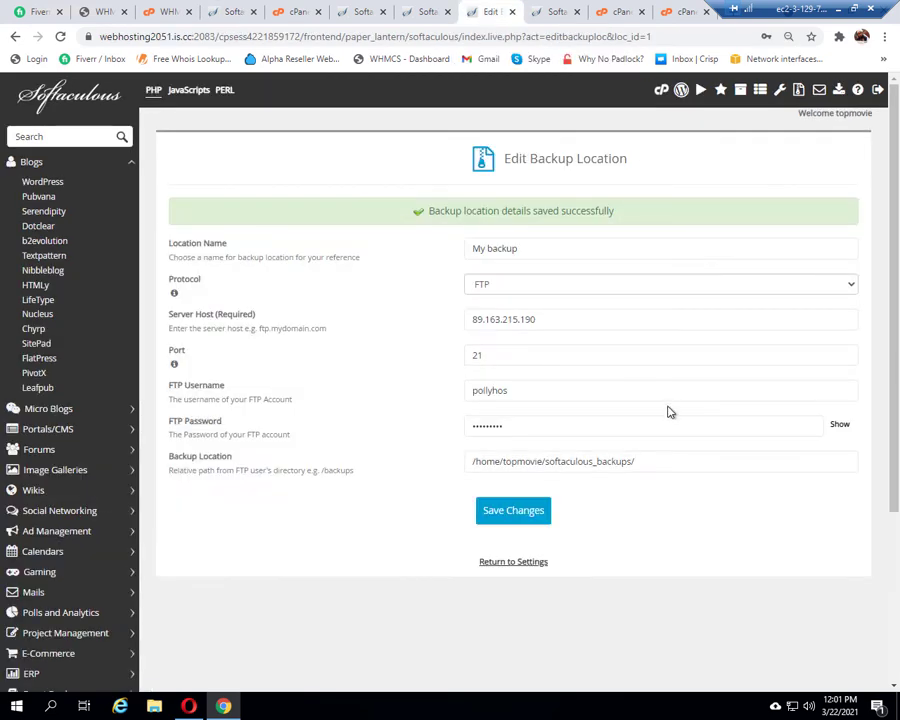
left_click(631, 292)
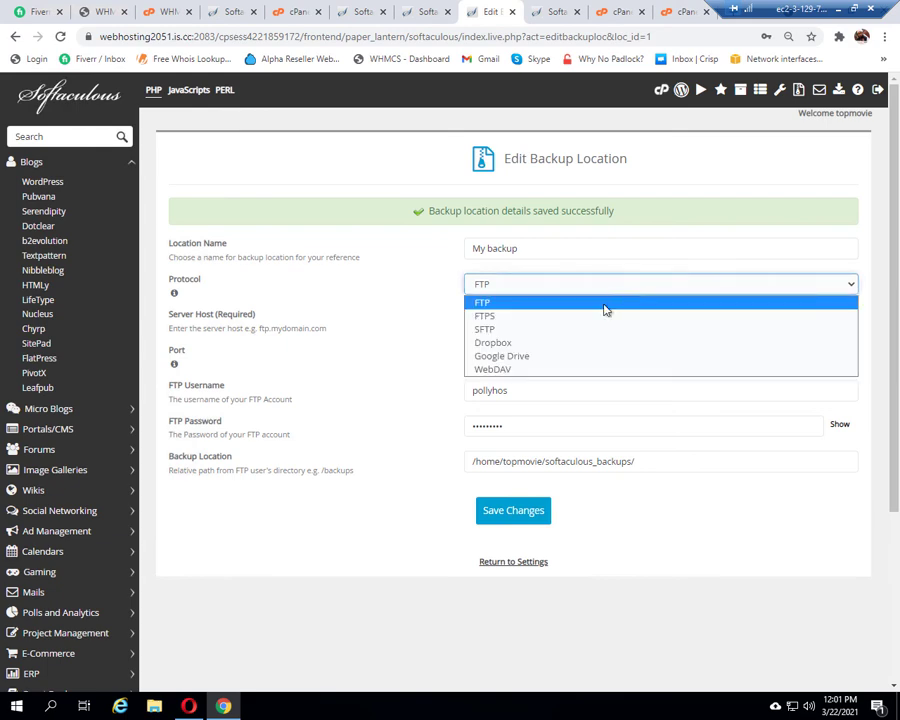
left_click(508, 357)
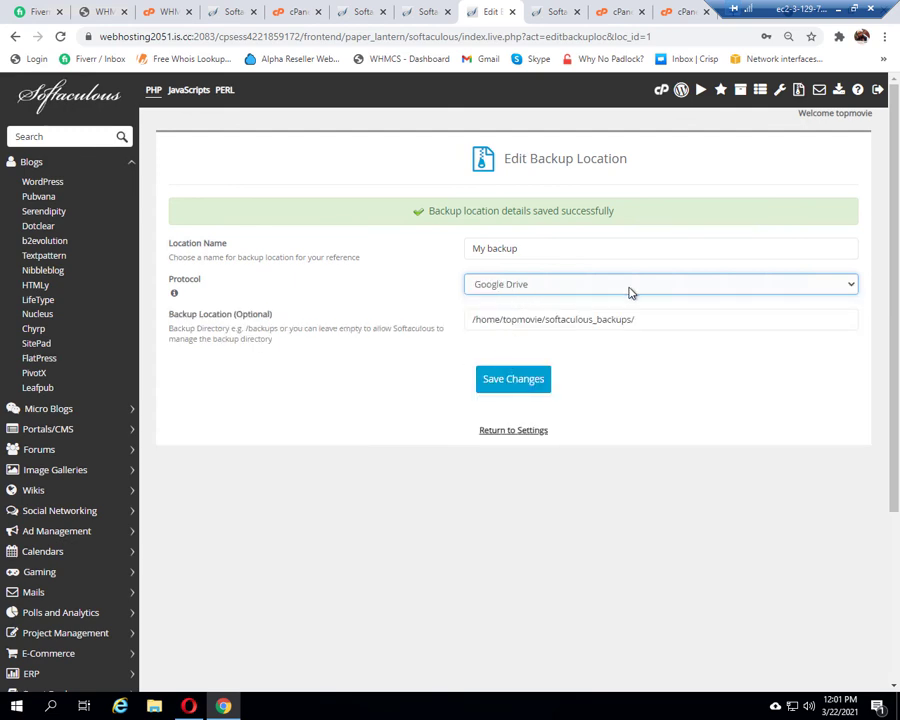
left_click(532, 381)
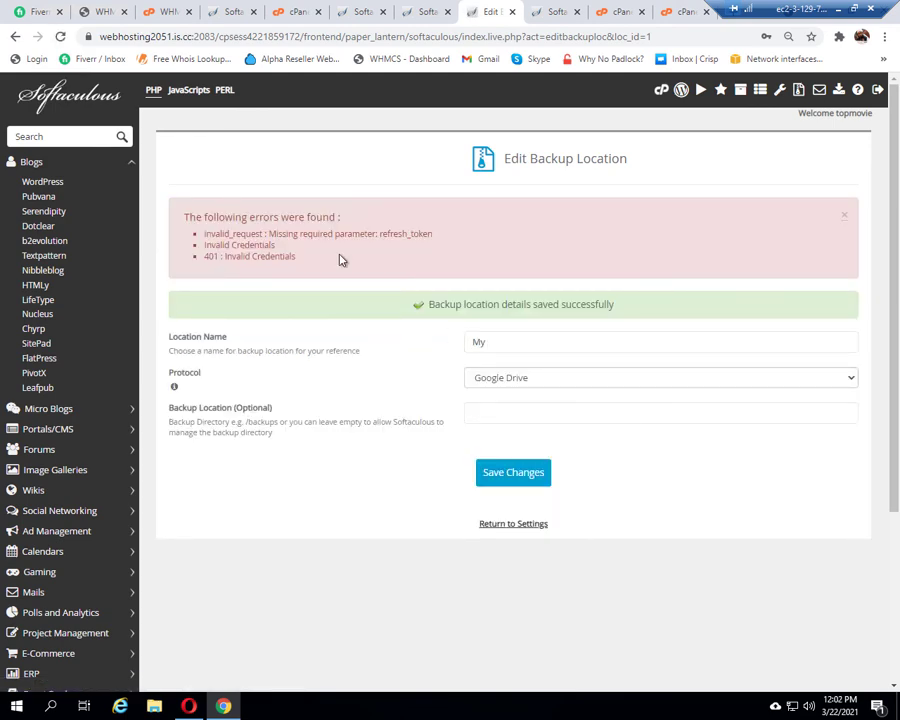
left_click(60, 36)
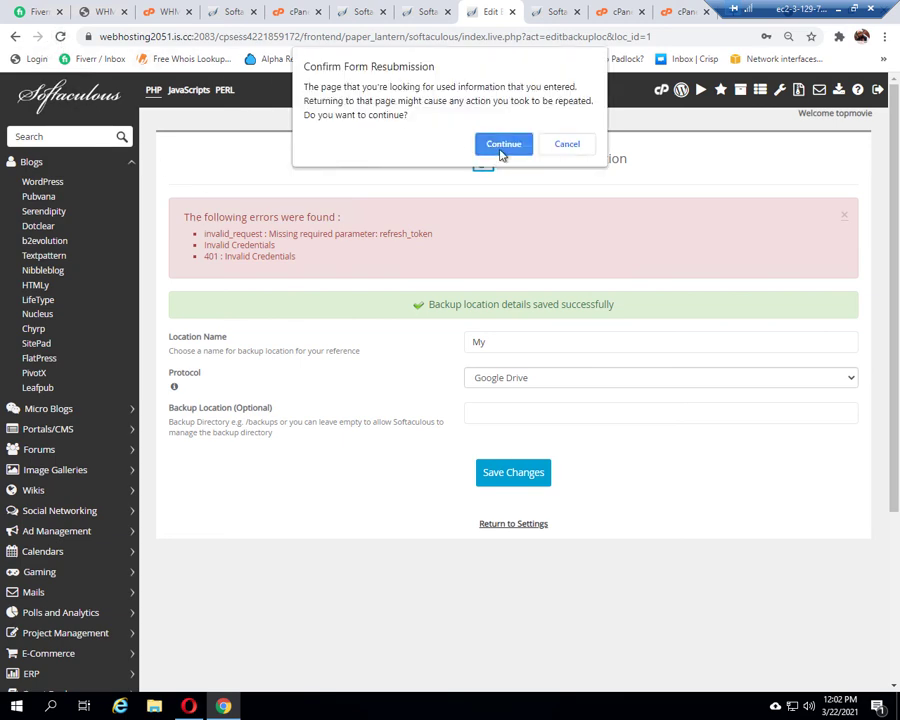
left_click(503, 144)
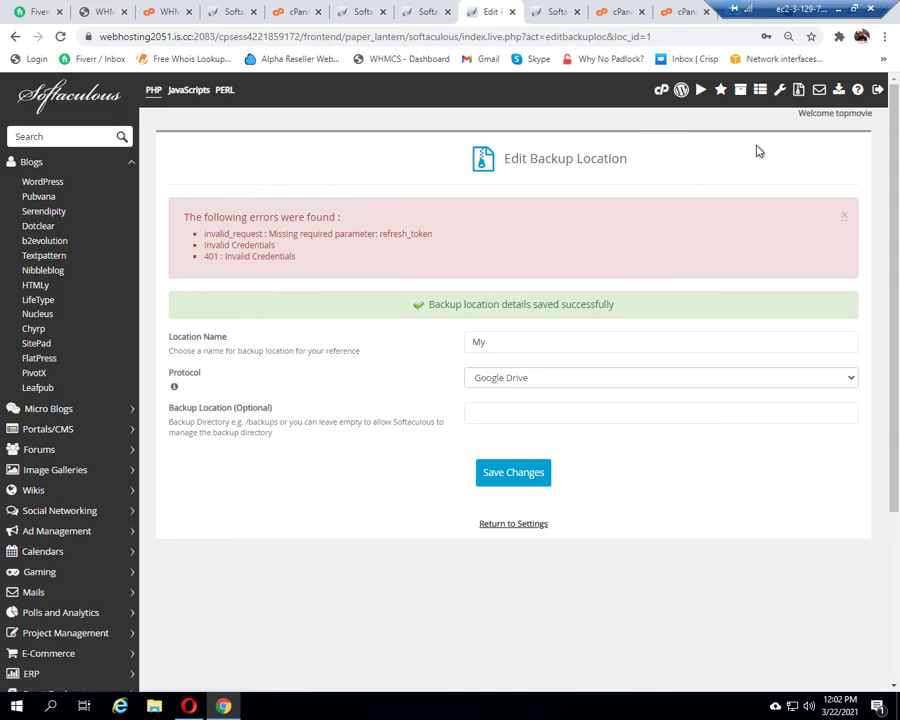
- Start a new backup location from the backup management settings, set its protocol to Google Drive and submit the form
left_click(799, 92)
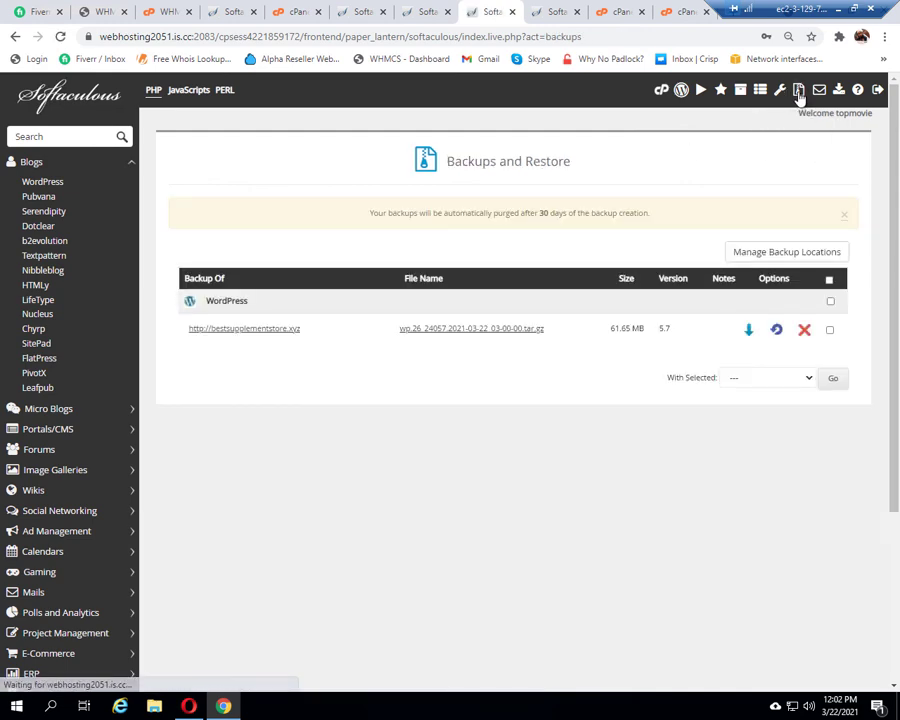
left_click(815, 256)
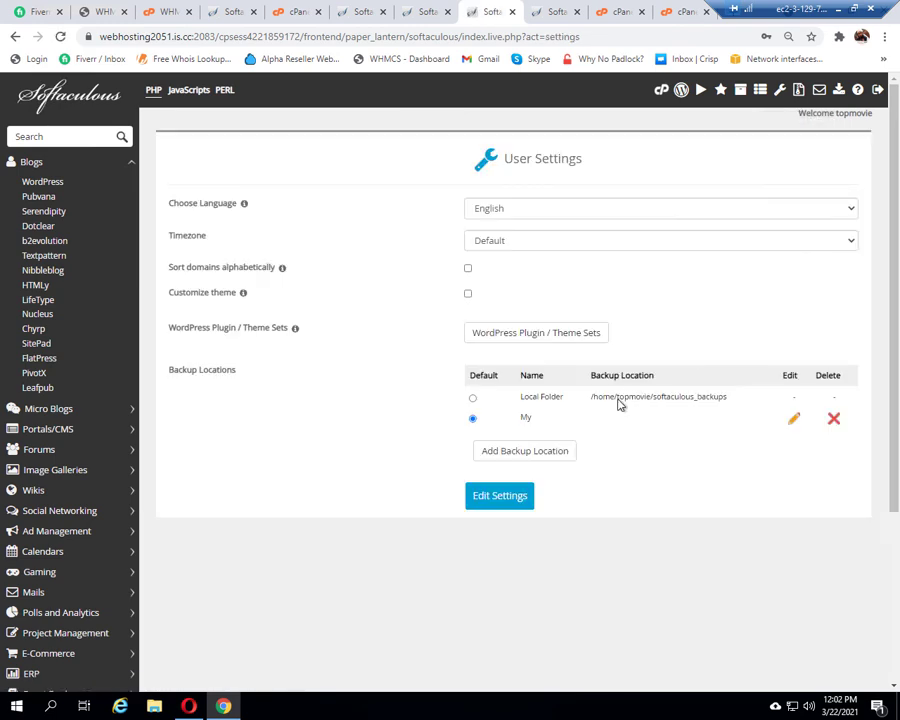
left_click(538, 452)
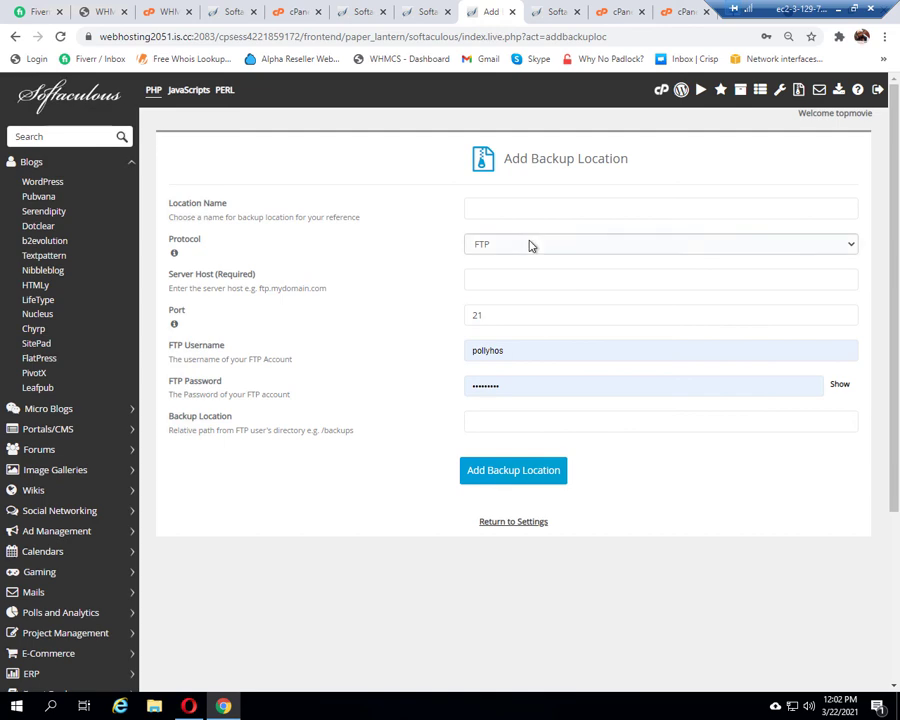
left_click(530, 244)
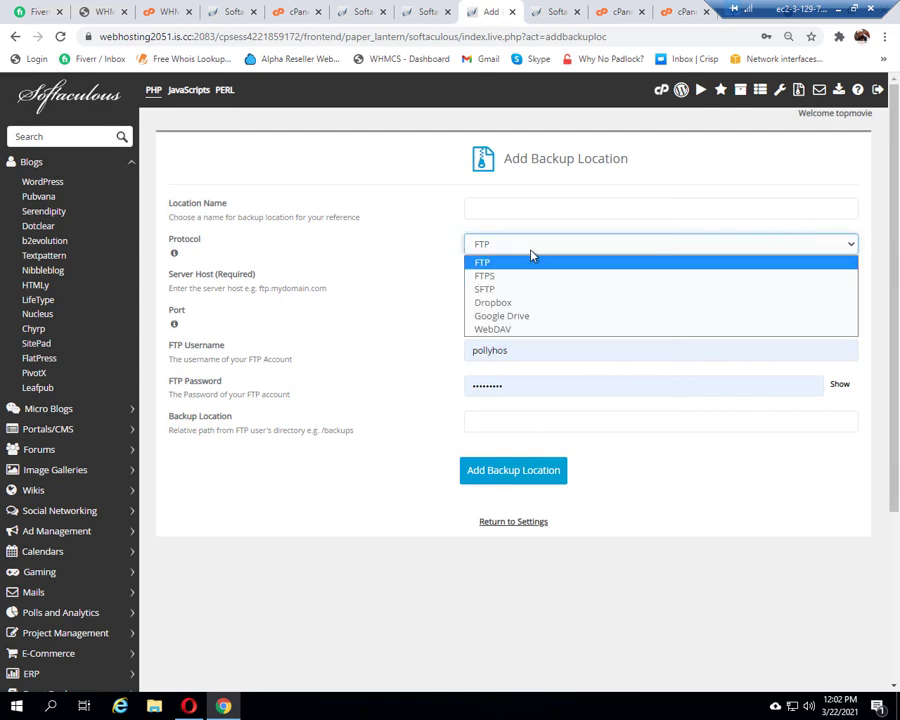
left_click(534, 316)
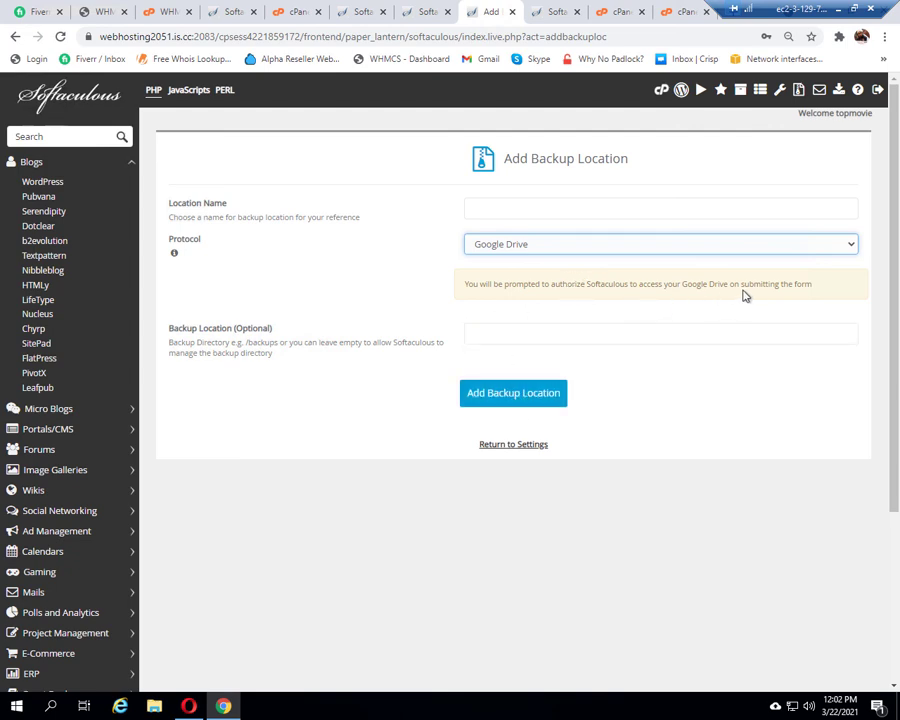
left_click(503, 394)
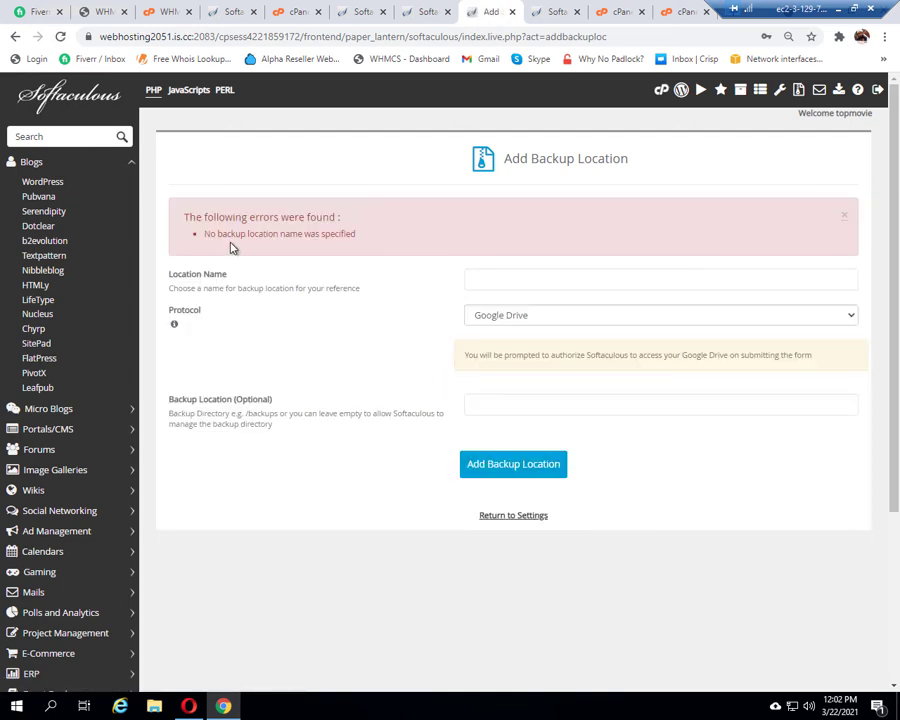
- Name the new Google Drive backup location "My backup" and submit it for authorization
left_click(560, 281)
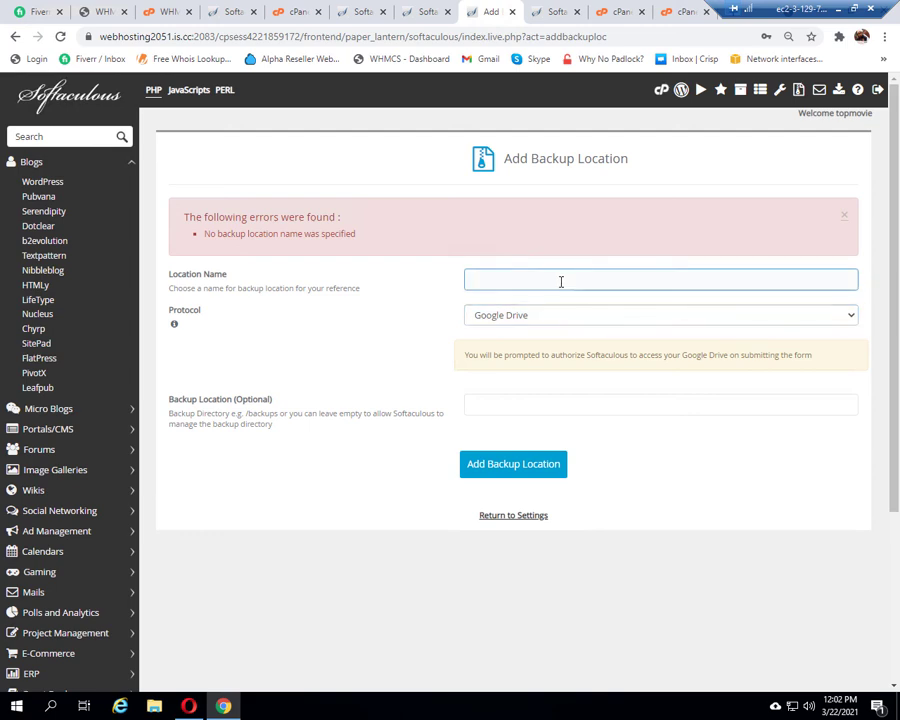
left_click(546, 313)
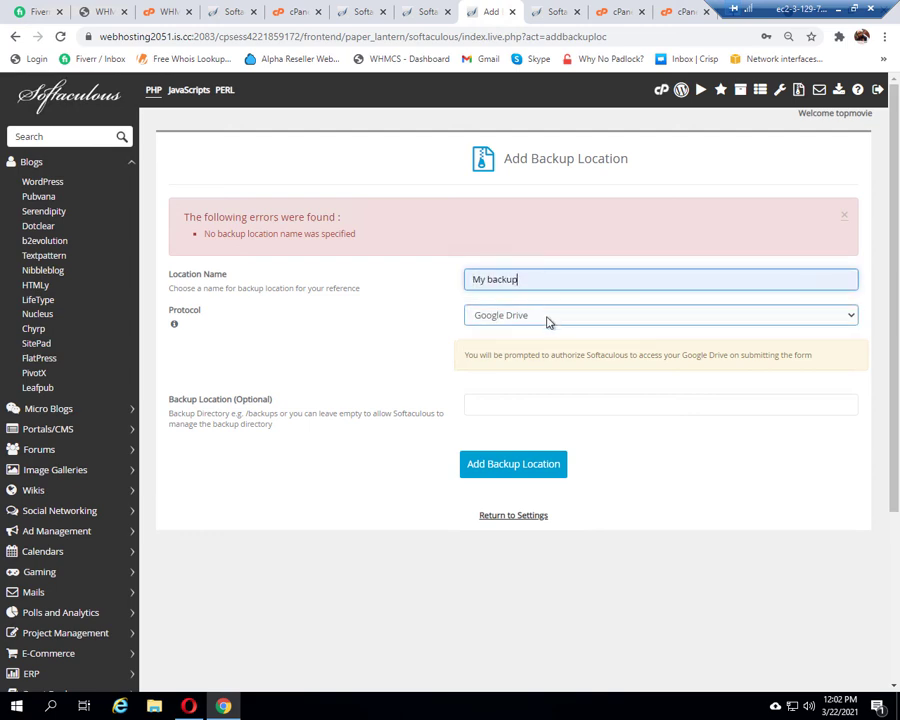
left_click(525, 465)
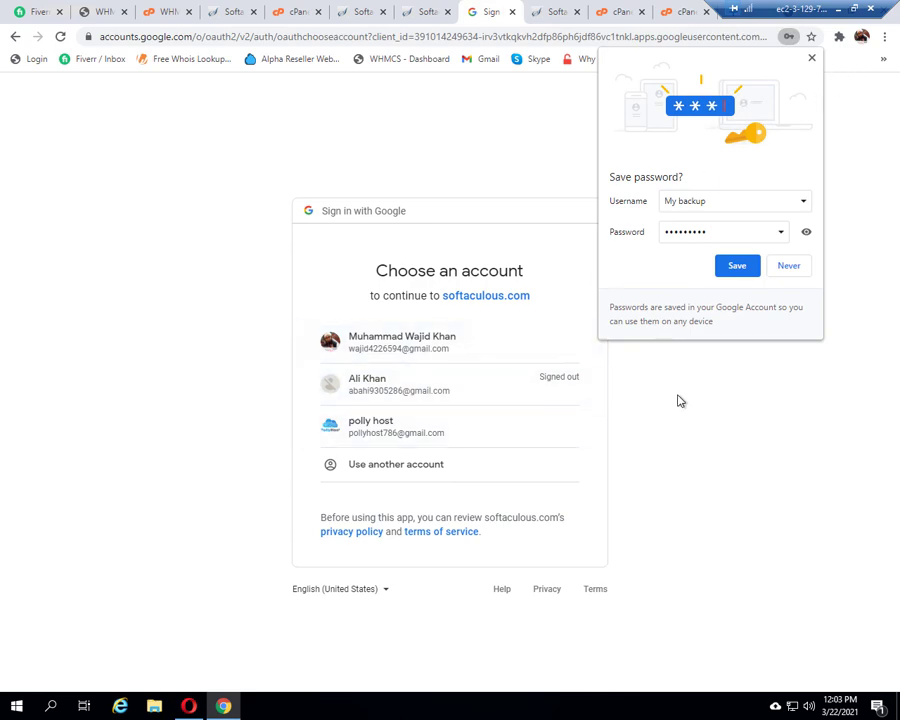
- Authorize softaculous.com to access Google Drive with the first listed Google account, and dismiss the browser's offer to save the password
left_click(512, 346)
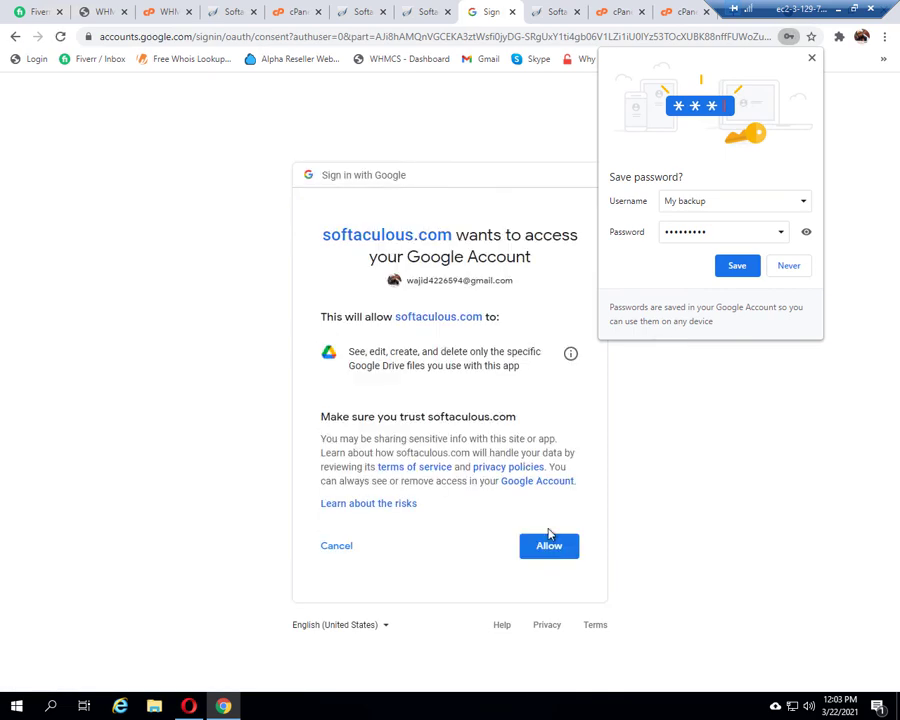
left_click(548, 550)
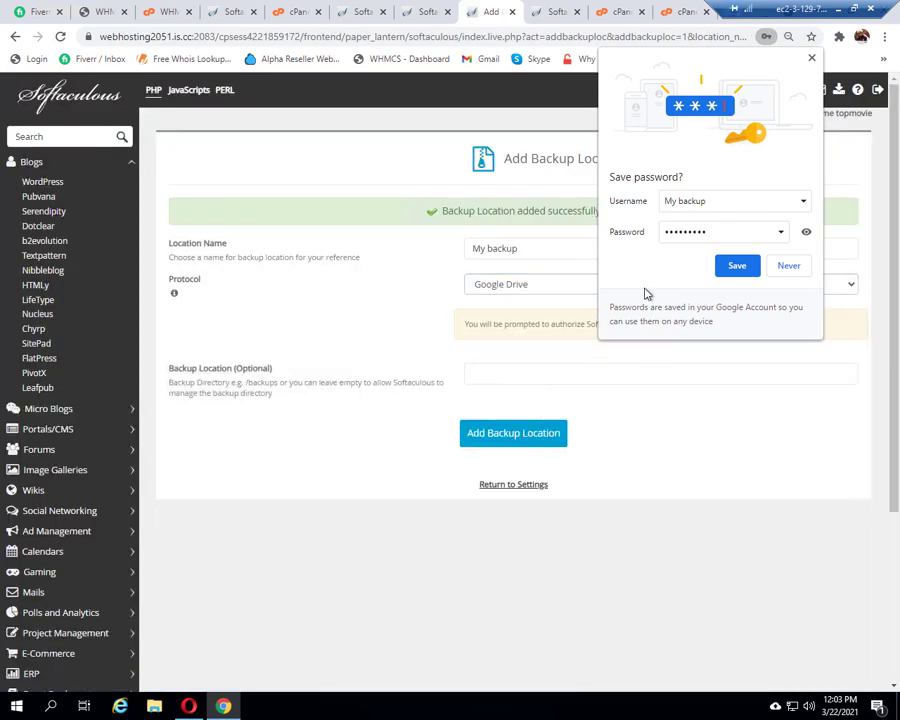
left_click(812, 58)
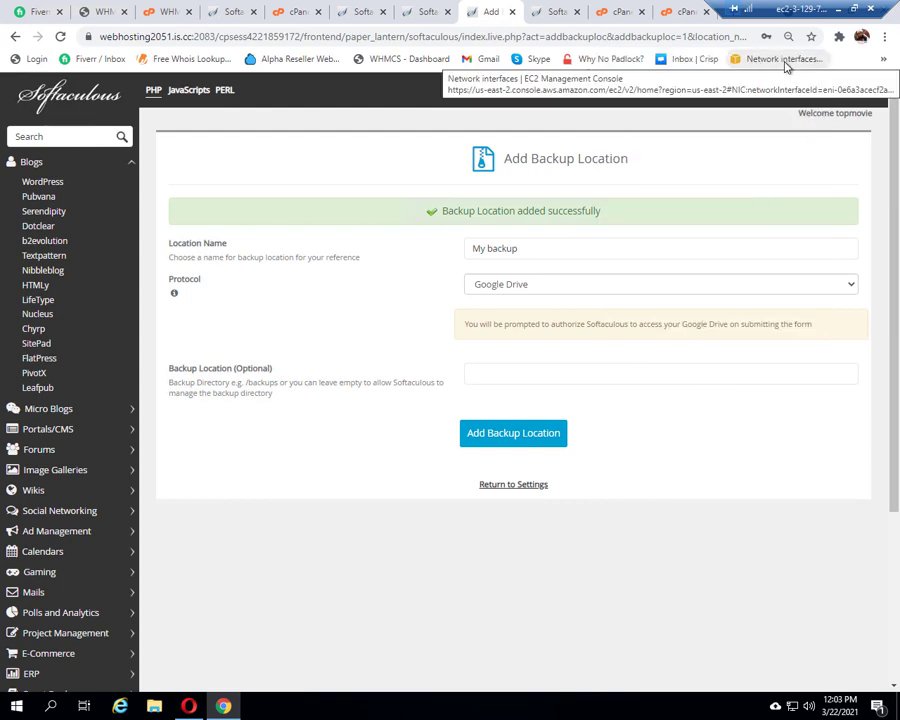
left_click(840, 12)
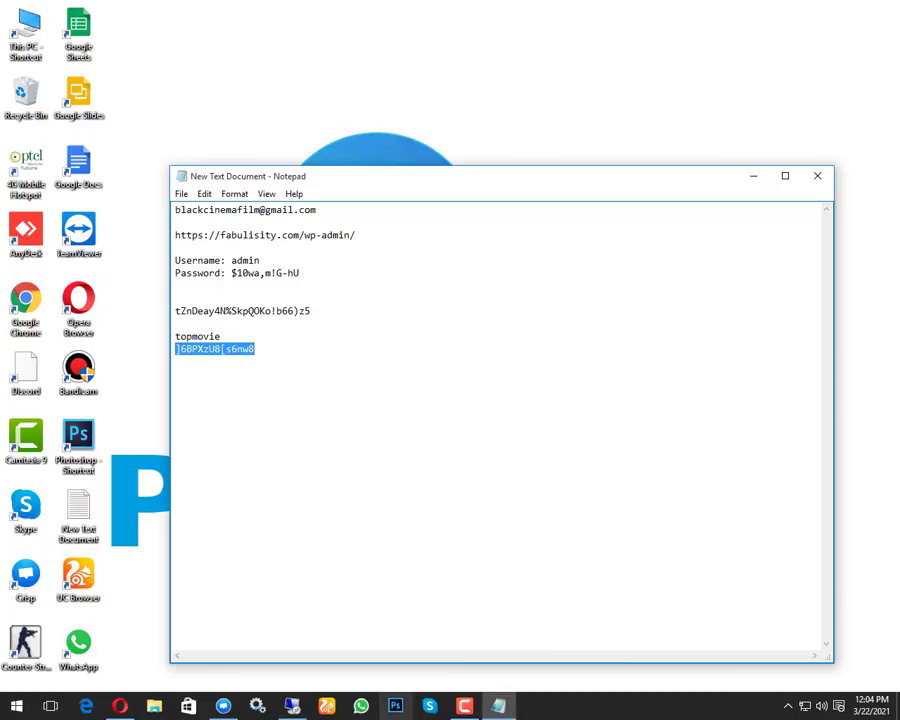